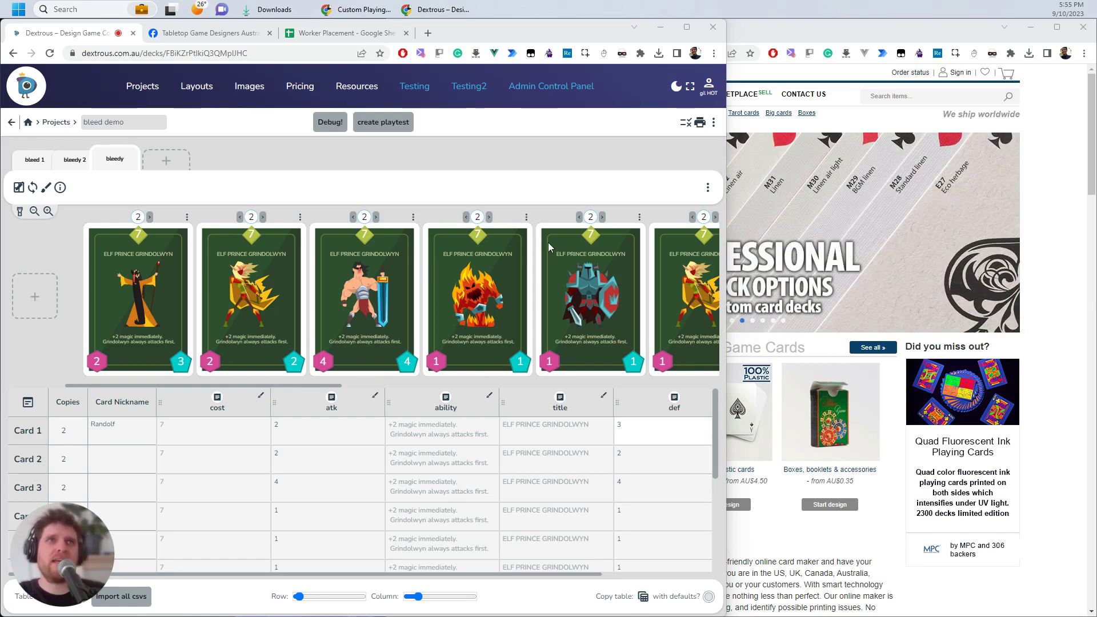
left_click(1054, 152)
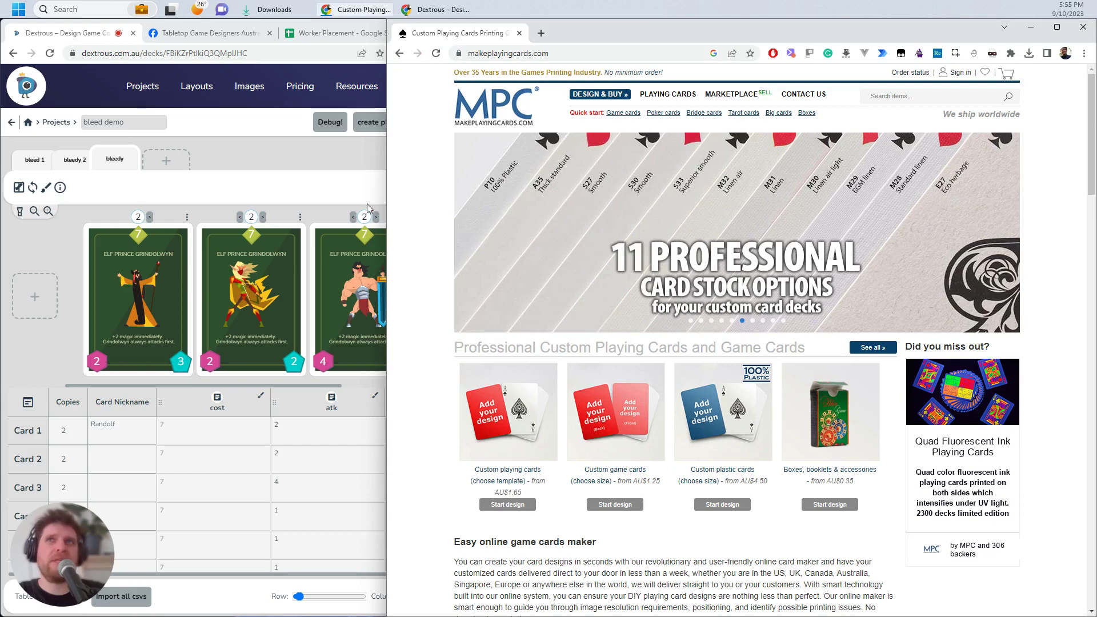
left_click(336, 218)
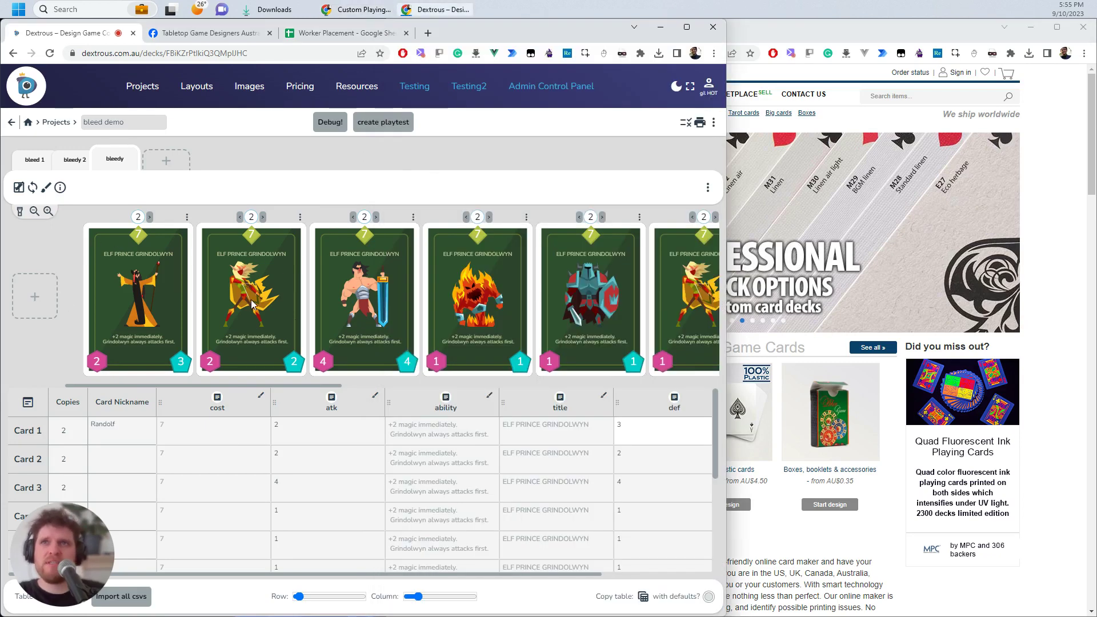
Open the export view for the bleedy component and set the page bleed to 3 mm
left_click(708, 188)
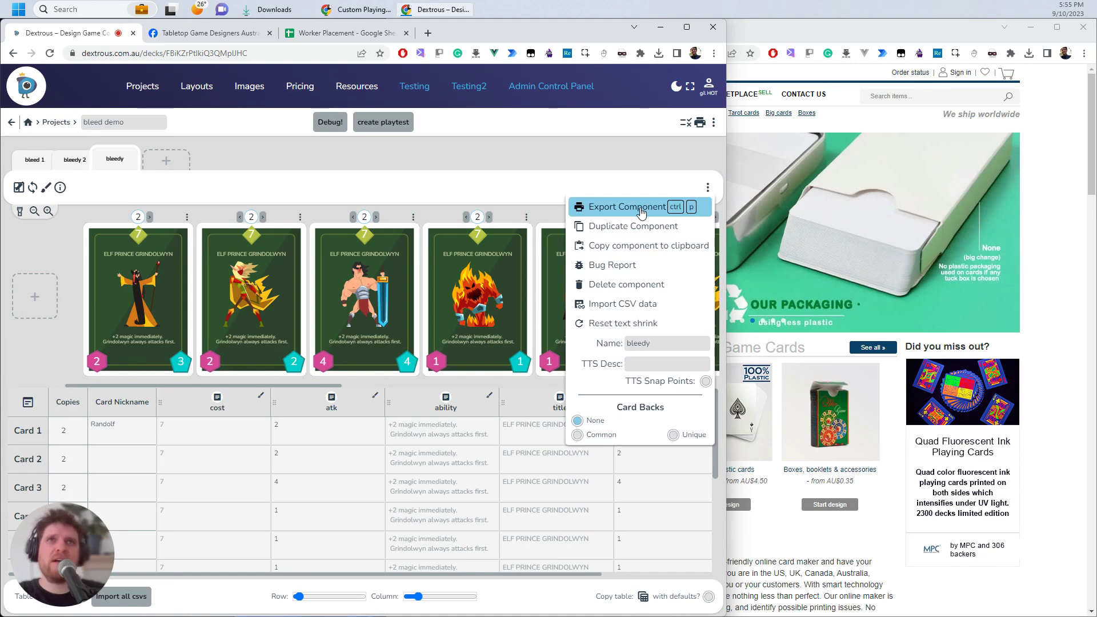
left_click(641, 207)
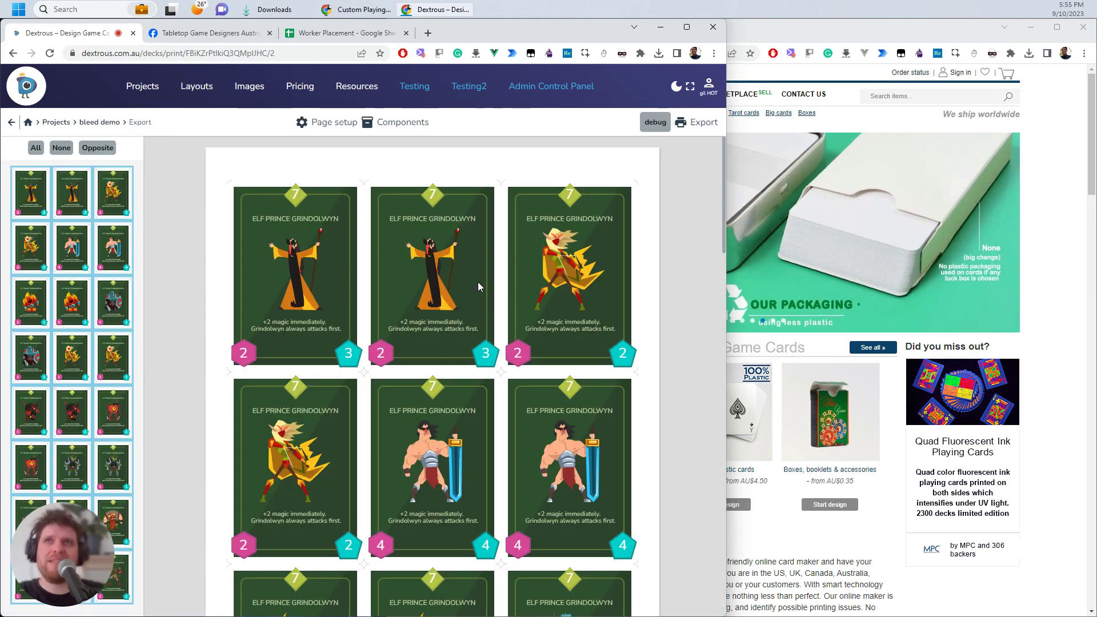
left_click(319, 130)
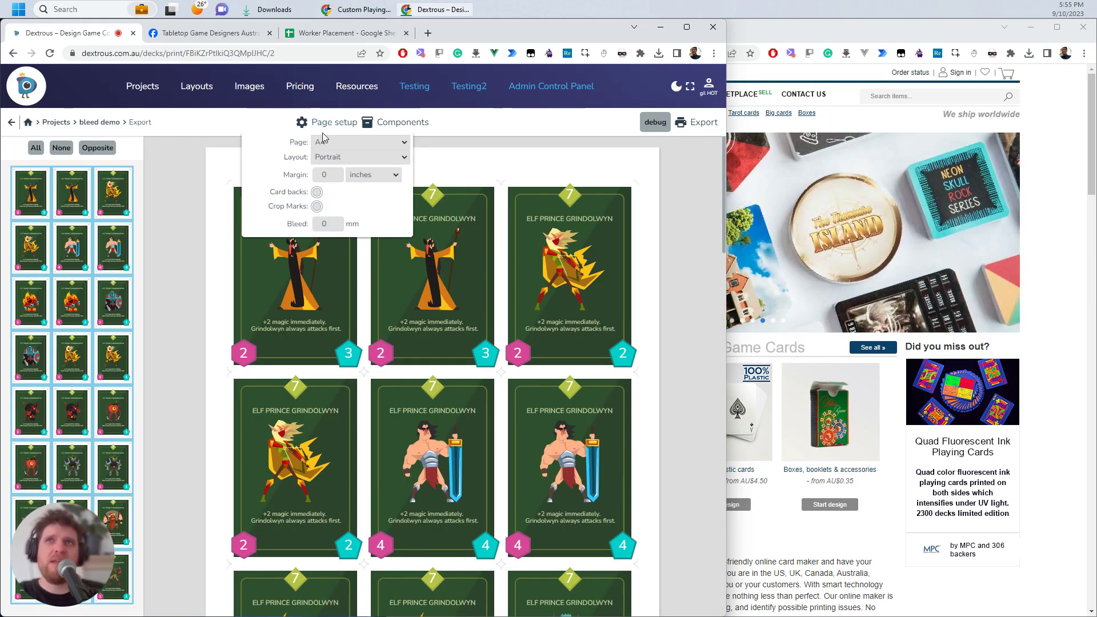
left_click(337, 222)
left_click(338, 221)
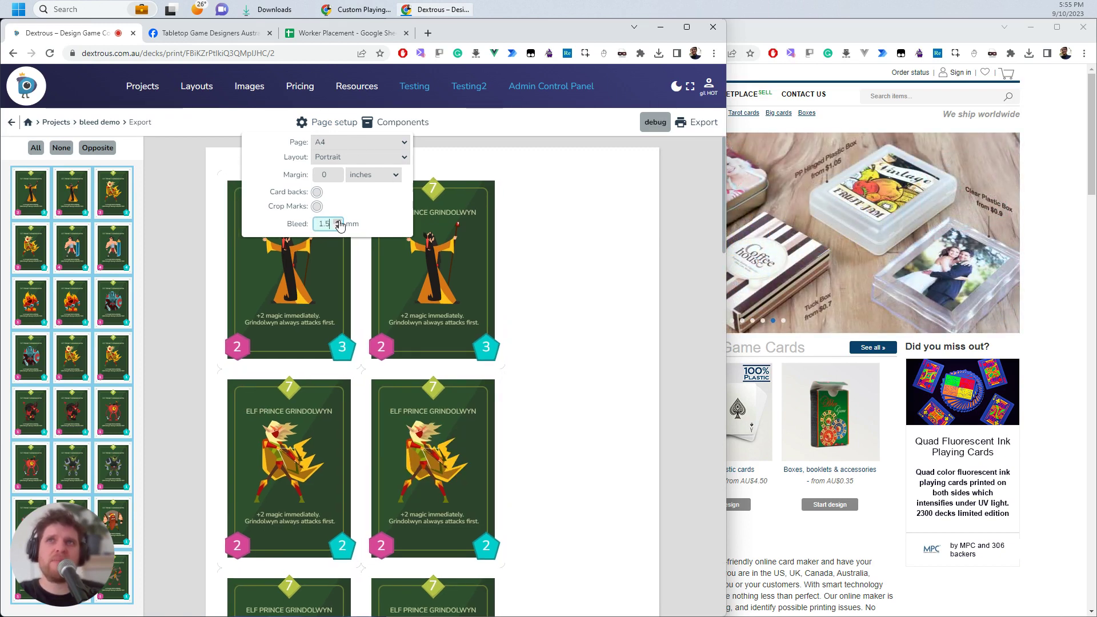
left_click(338, 221)
left_click(337, 221)
left_click(337, 221)
left_click(338, 221)
left_click(338, 226)
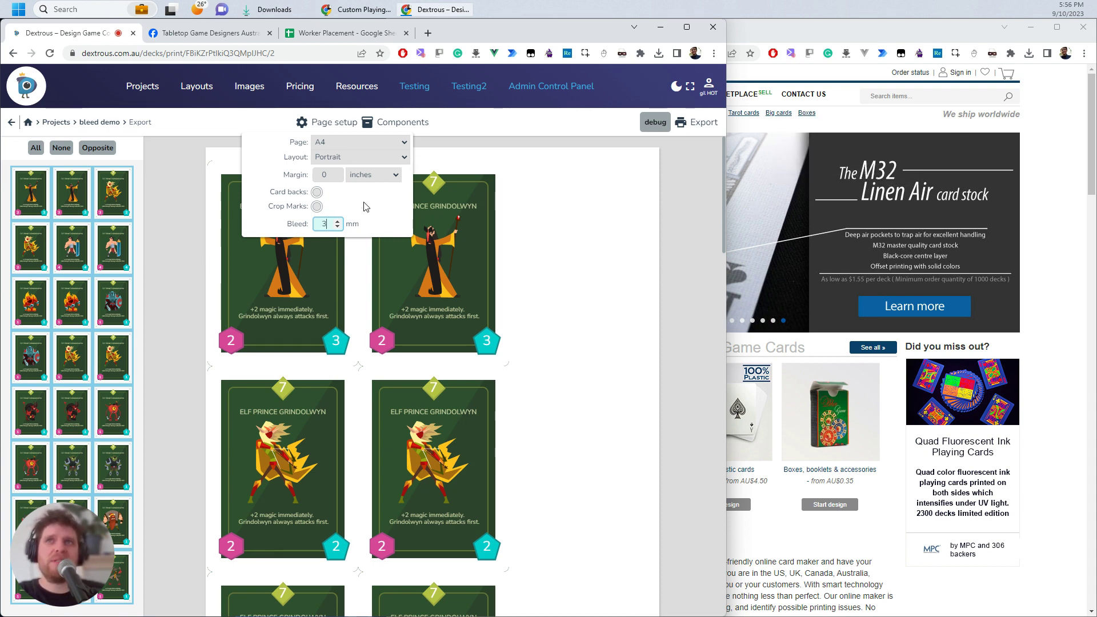
Export the cards as PNG images at 300 dpi with card backs included
left_click(701, 122)
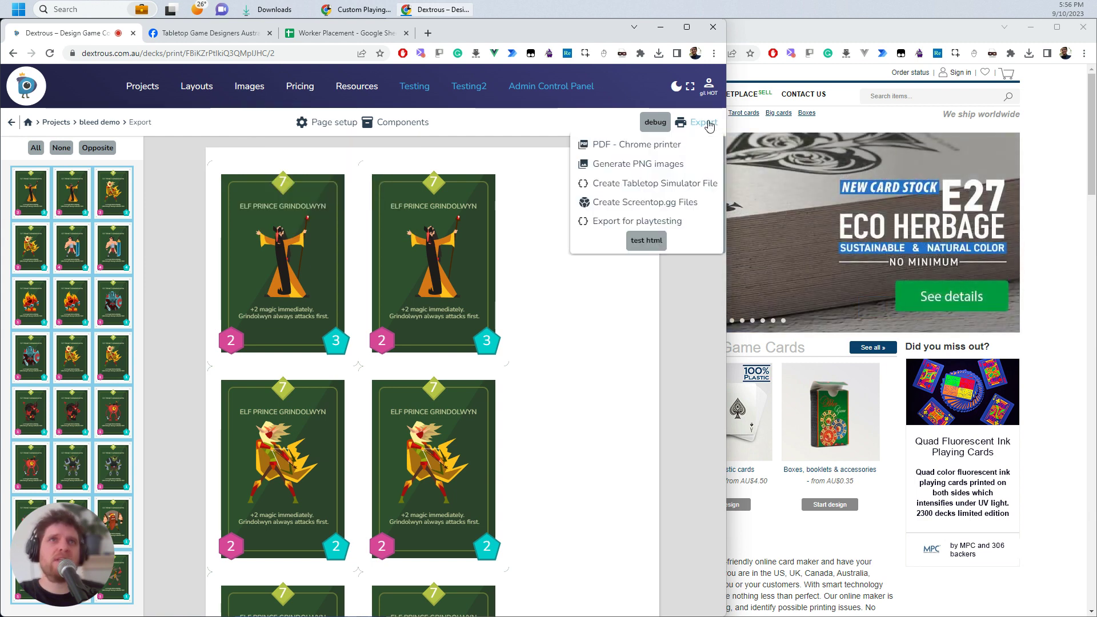
left_click(653, 164)
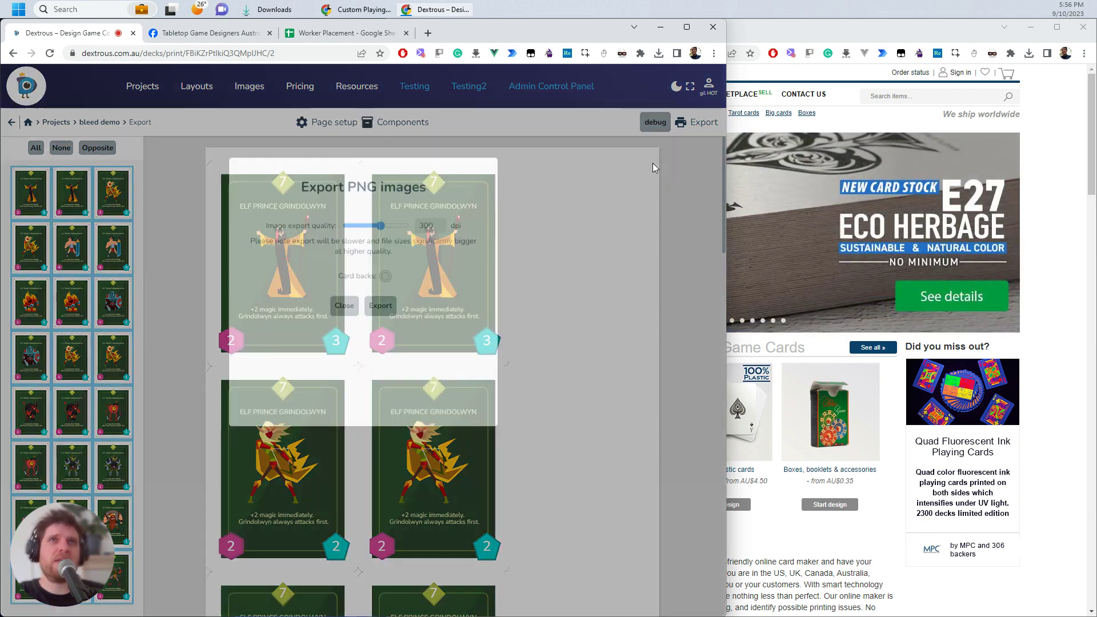
left_click(385, 325)
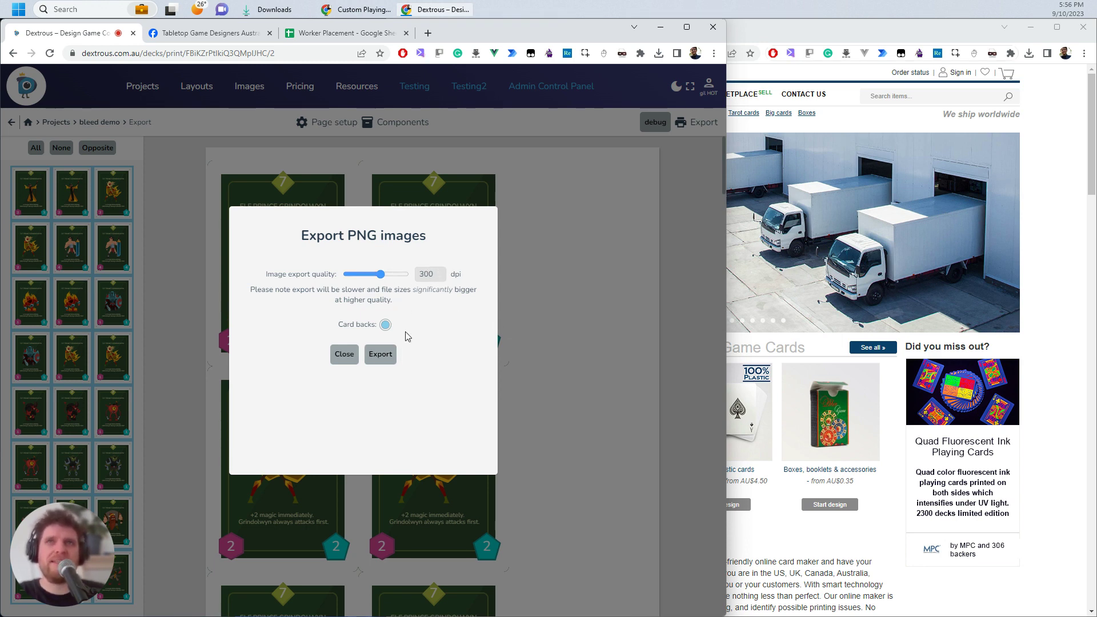
left_click(393, 359)
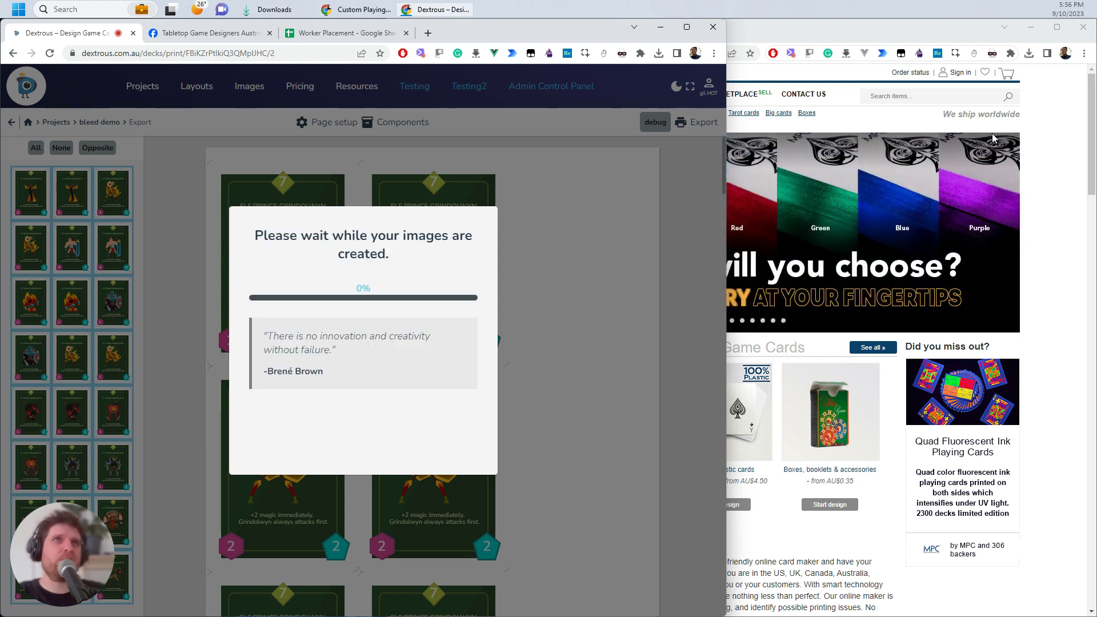
Switch to the MakePlayingCards browser window, widen it and look over the product categories on its home page
left_click(1054, 173)
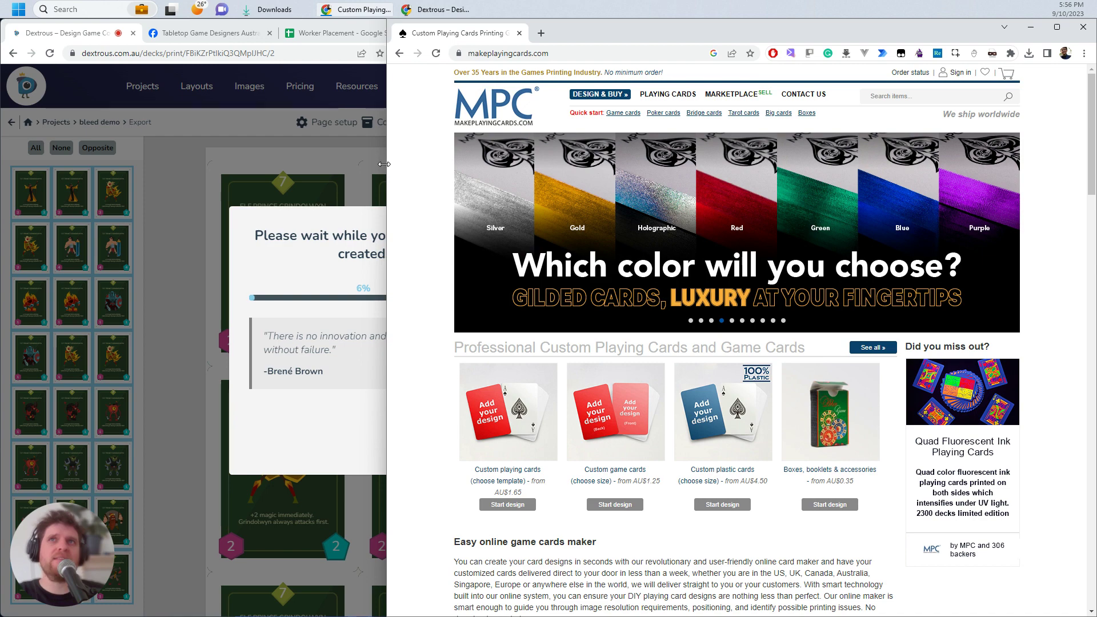
left_click_drag(384, 164, 331, 177)
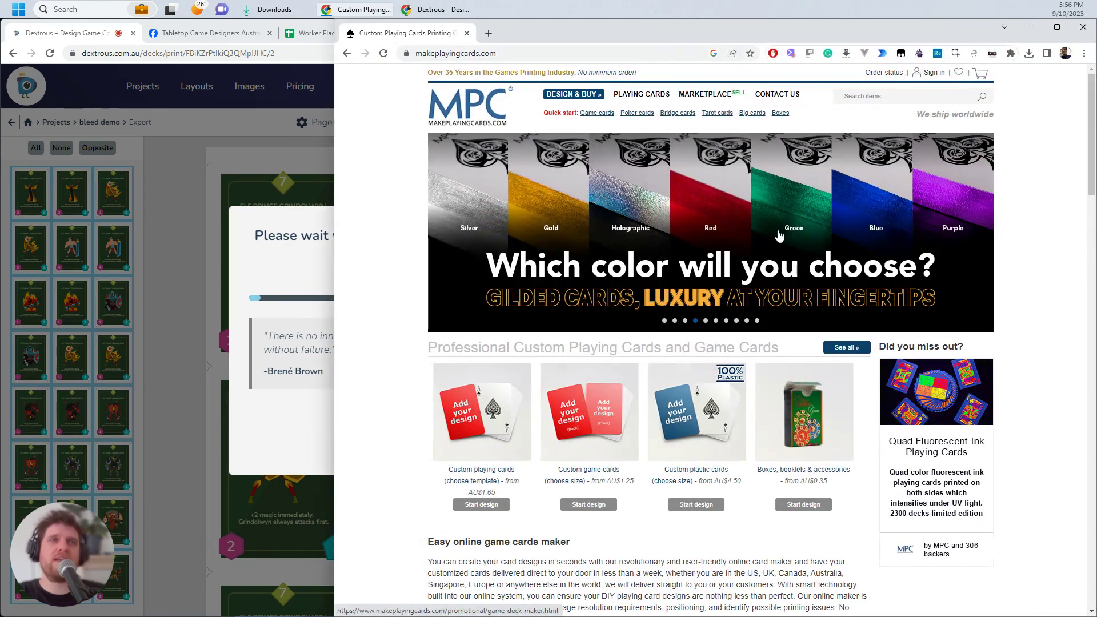
scroll(1040, 175, "down", 2)
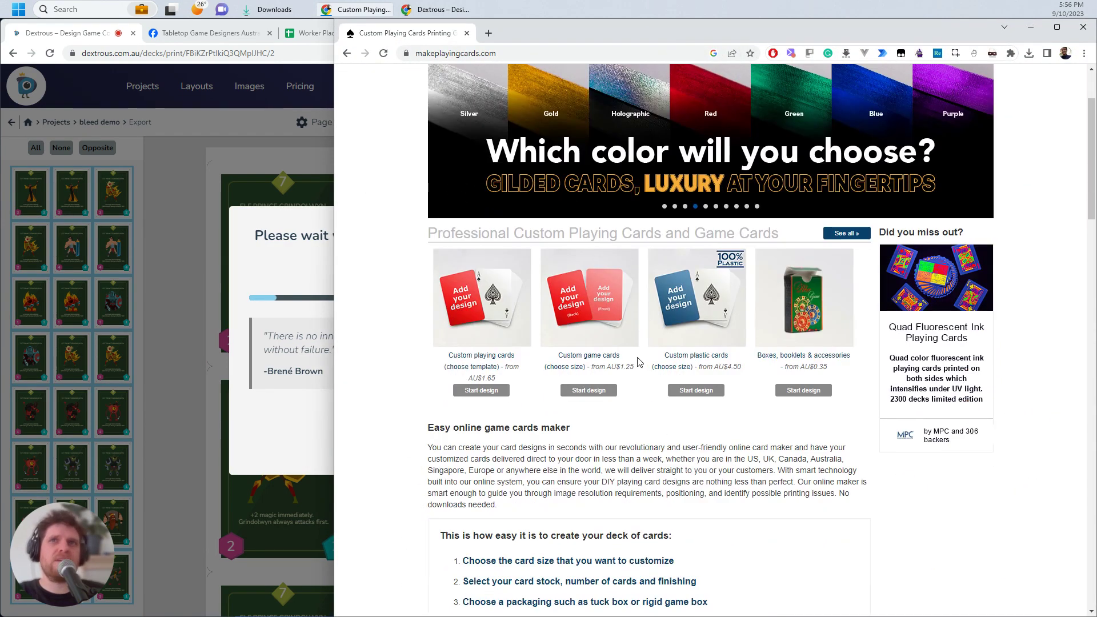
scroll(638, 362, "up", 2)
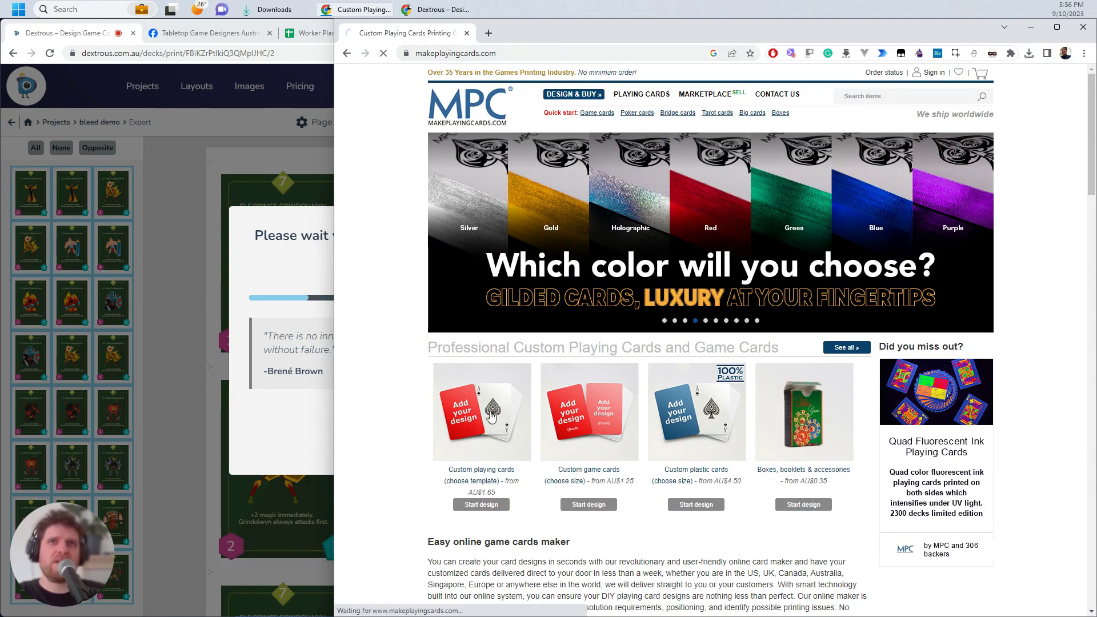
Find custom game cards in the 2.5"×3.5" size and open the Design Your Own Game Cards (63.5 x 88.9mm) product
left_click(491, 416)
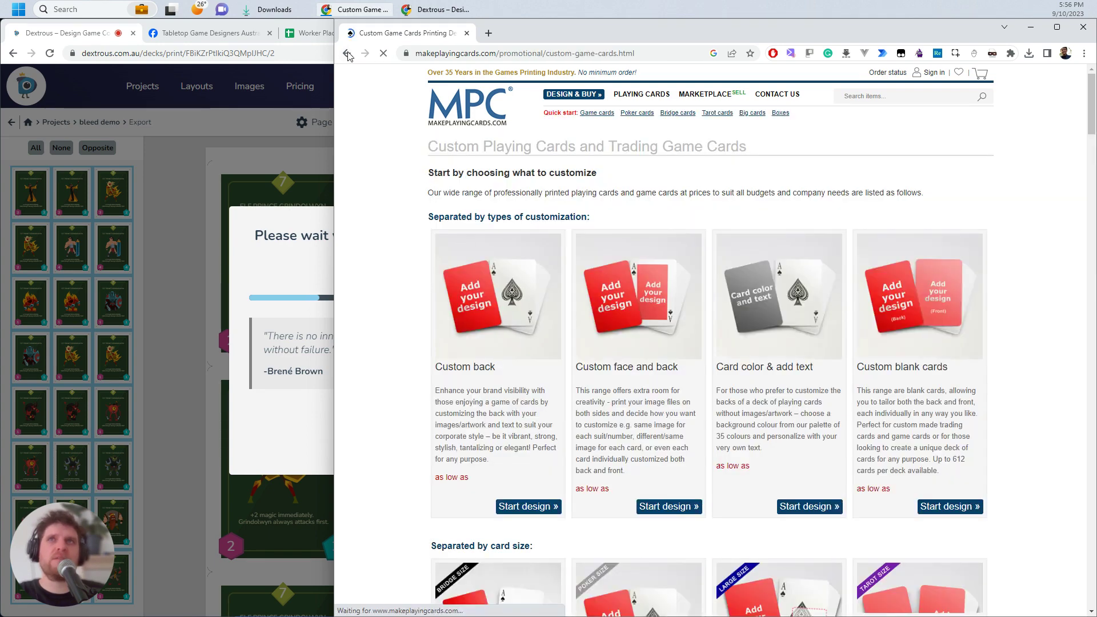
left_click(347, 54)
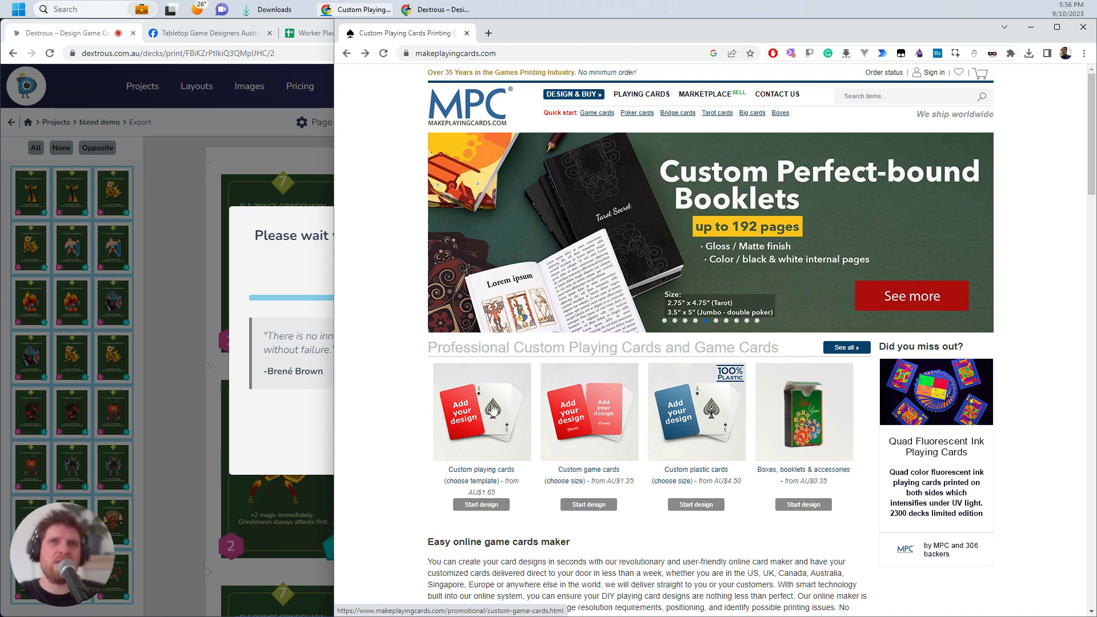
left_click(584, 416)
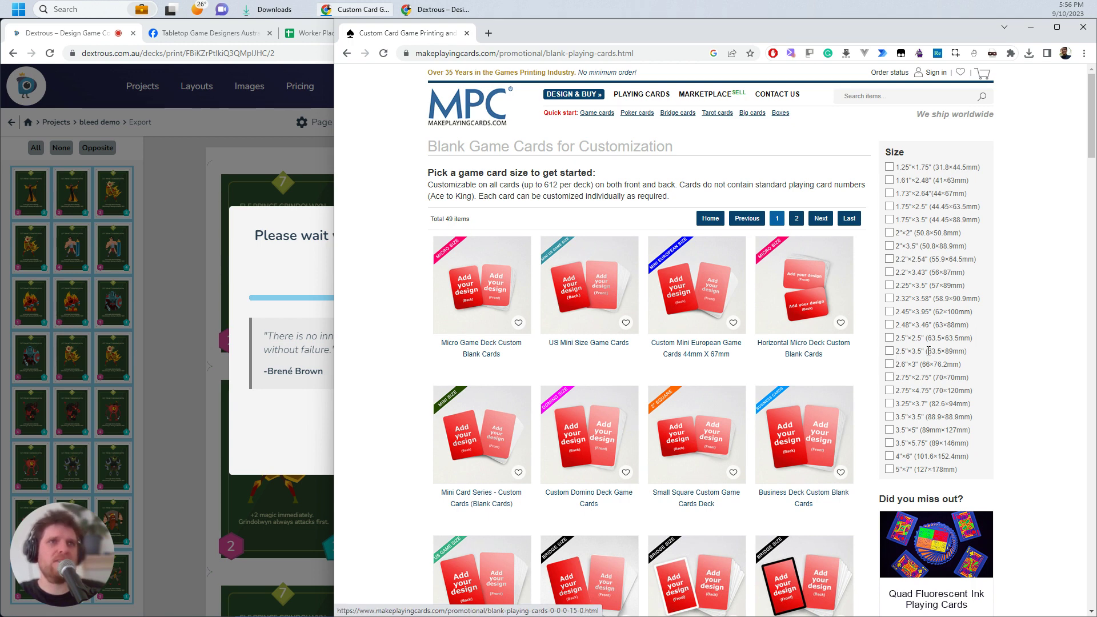
left_click(891, 352)
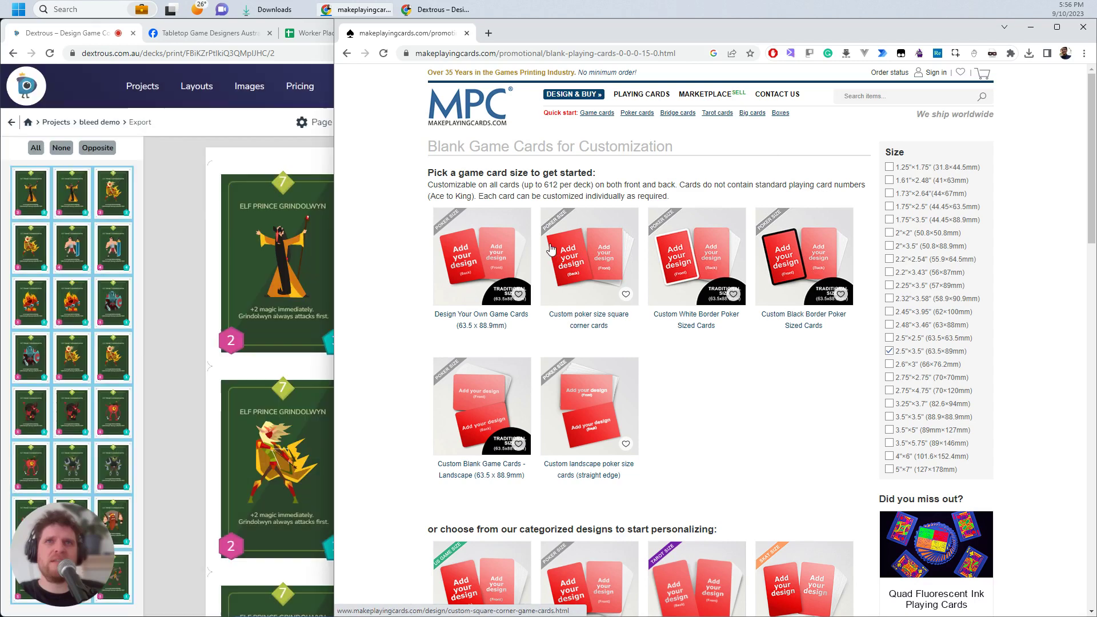
left_click(473, 243)
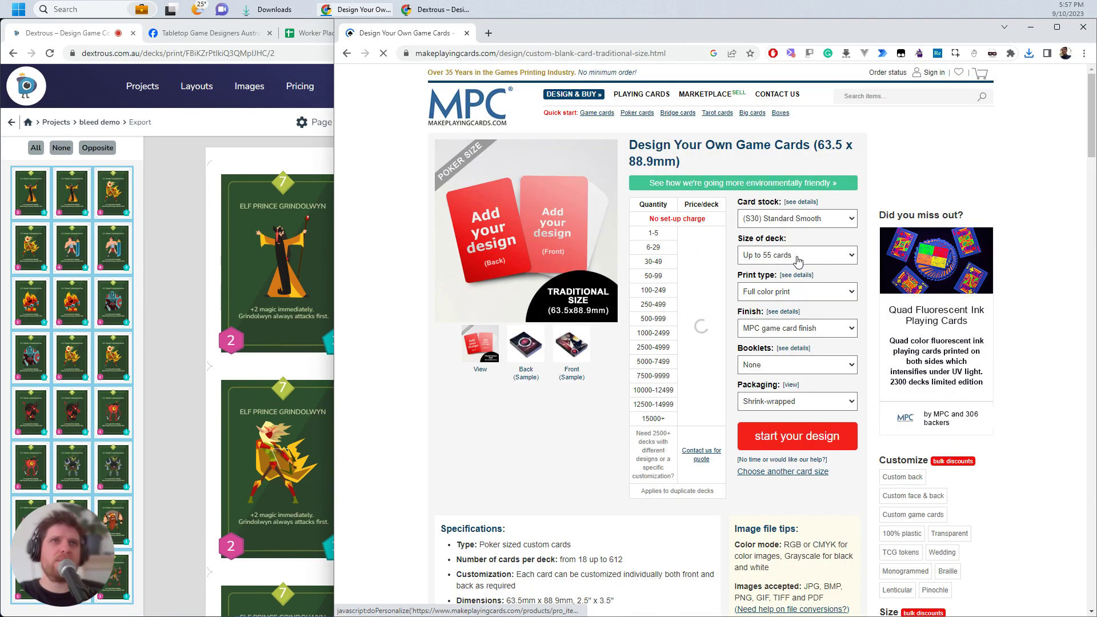
Set the deck size to up to 18 cards and start the design with different images on the card fronts
left_click(799, 260)
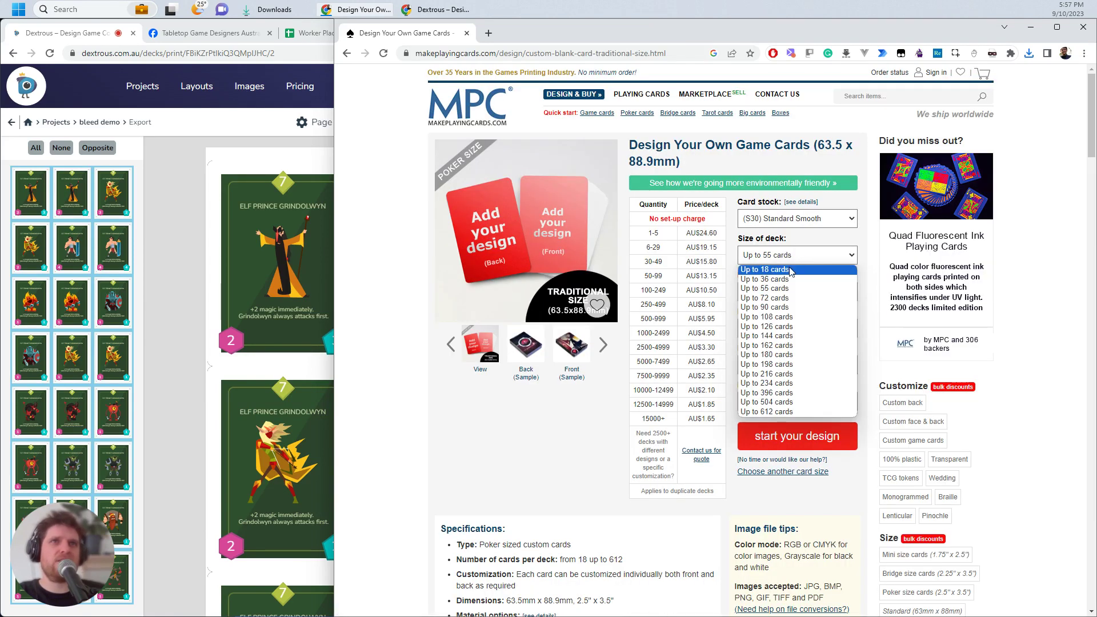
left_click(792, 270)
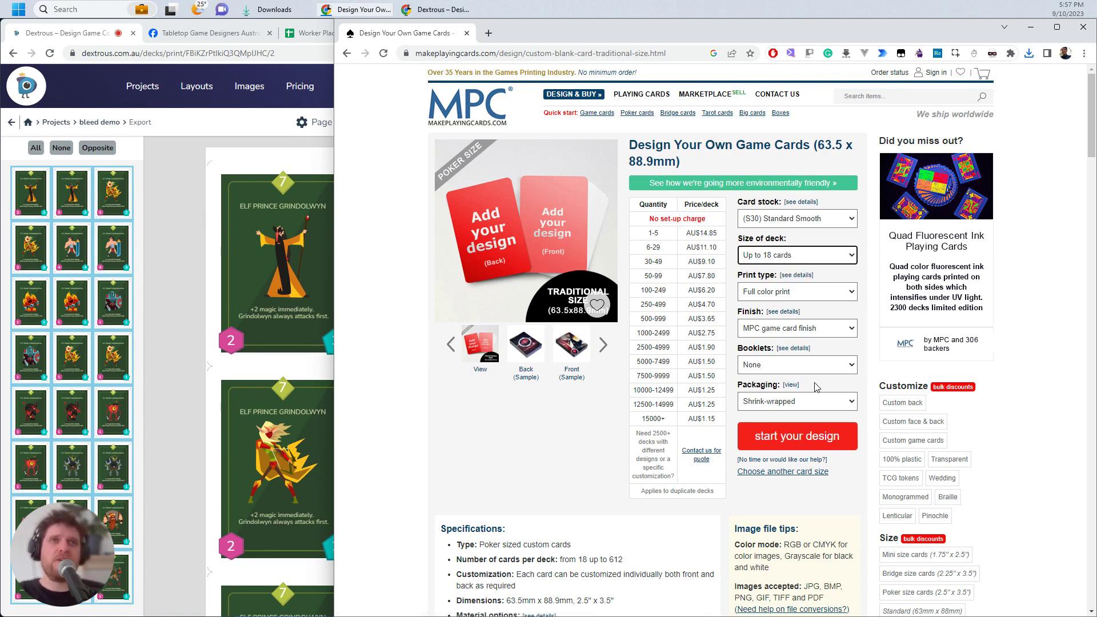
left_click(802, 444)
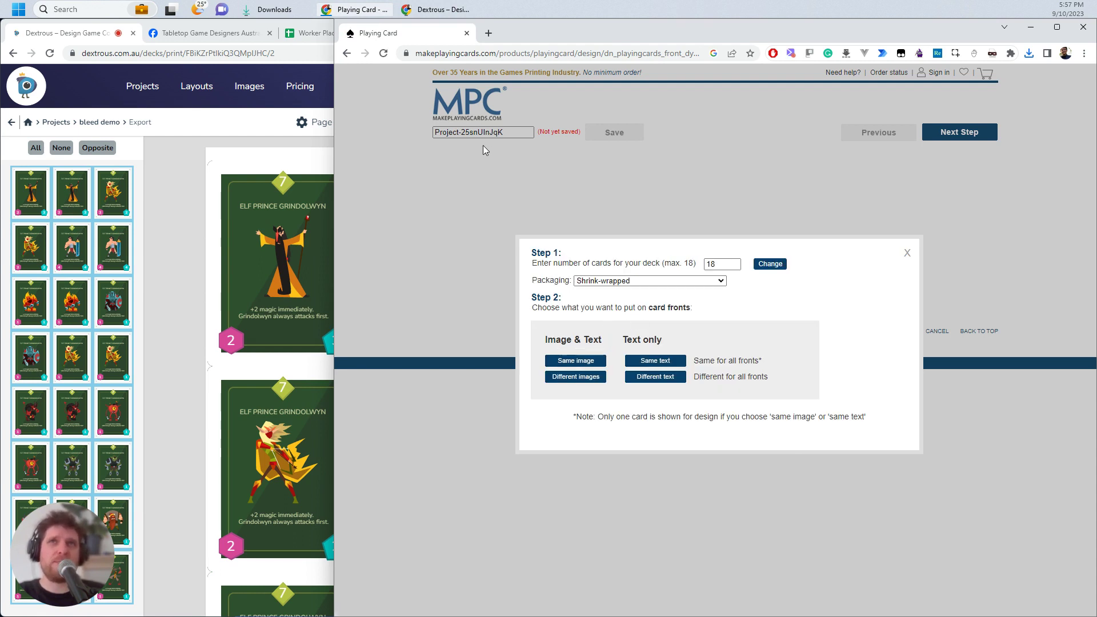
left_click(576, 377)
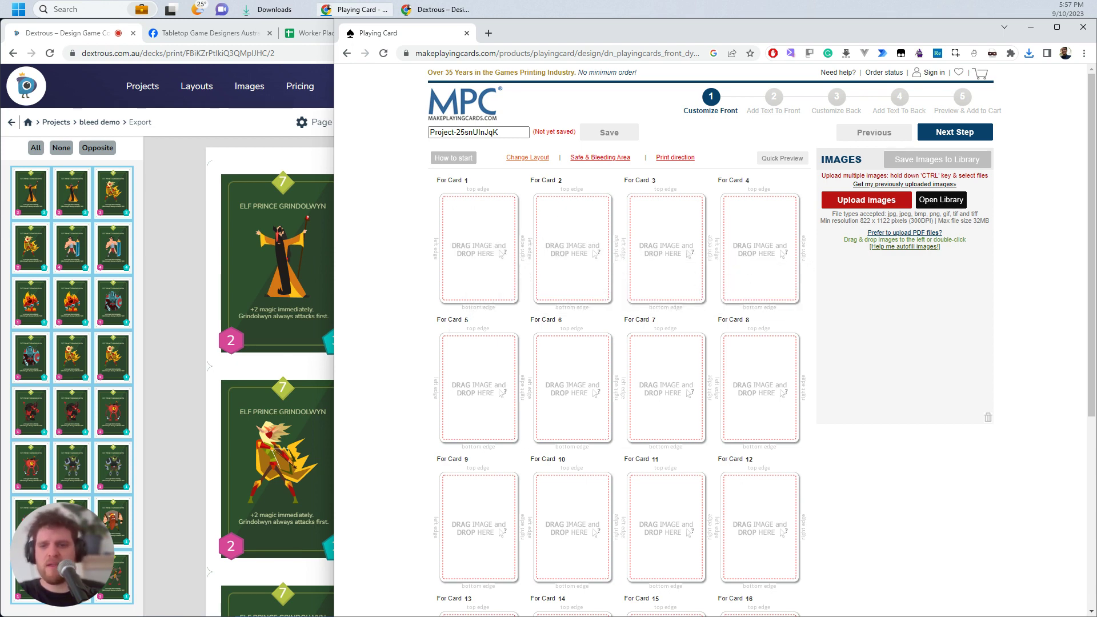
Switch to File Explorer and extract the zipped bleed demo_pngs archive in the Downloads folder
left_click(268, 9)
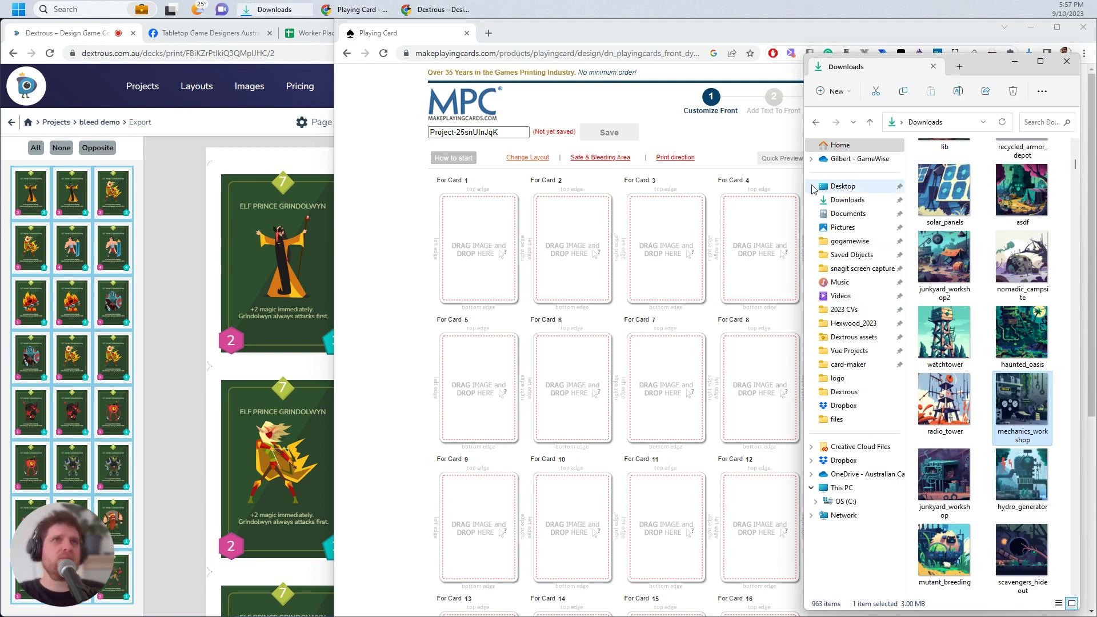
left_click_drag(802, 173, 590, 173)
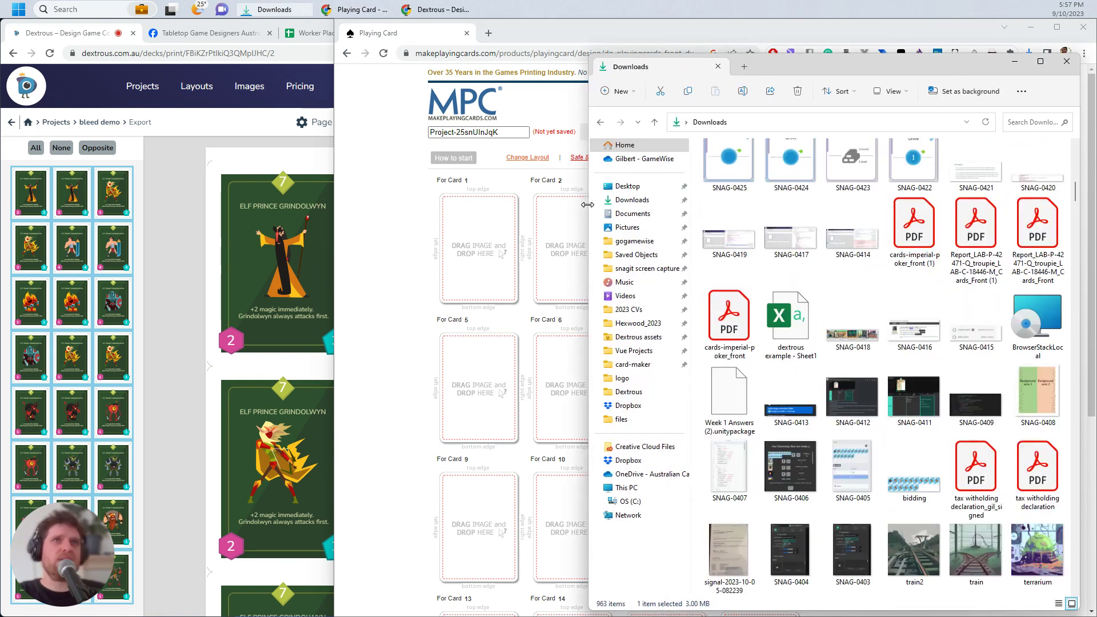
left_click(643, 200)
left_click(734, 186)
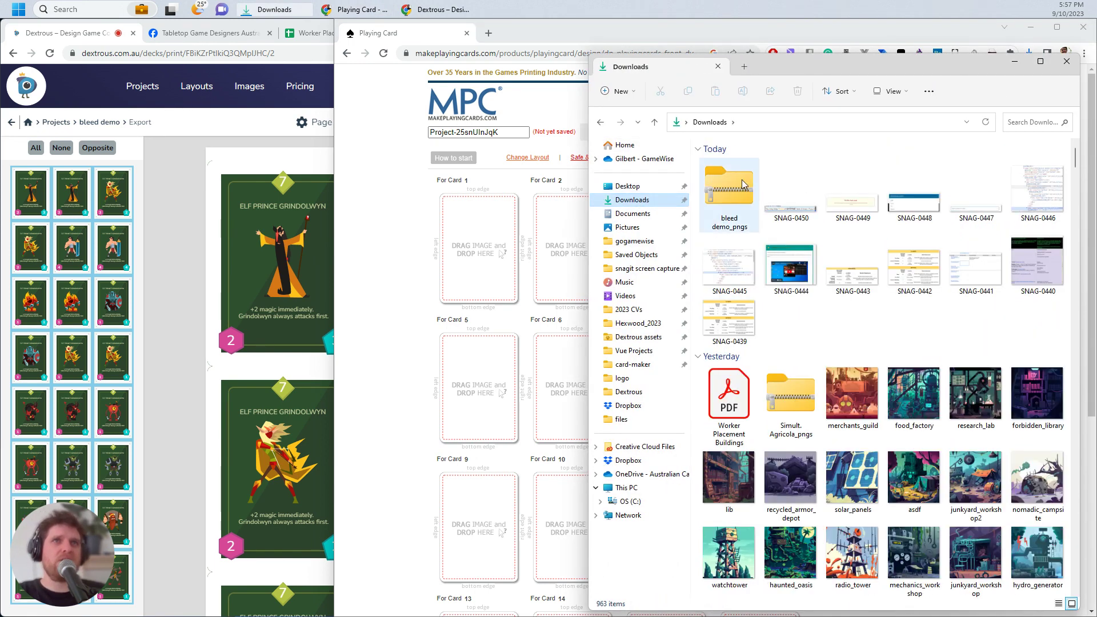
right_click(742, 184)
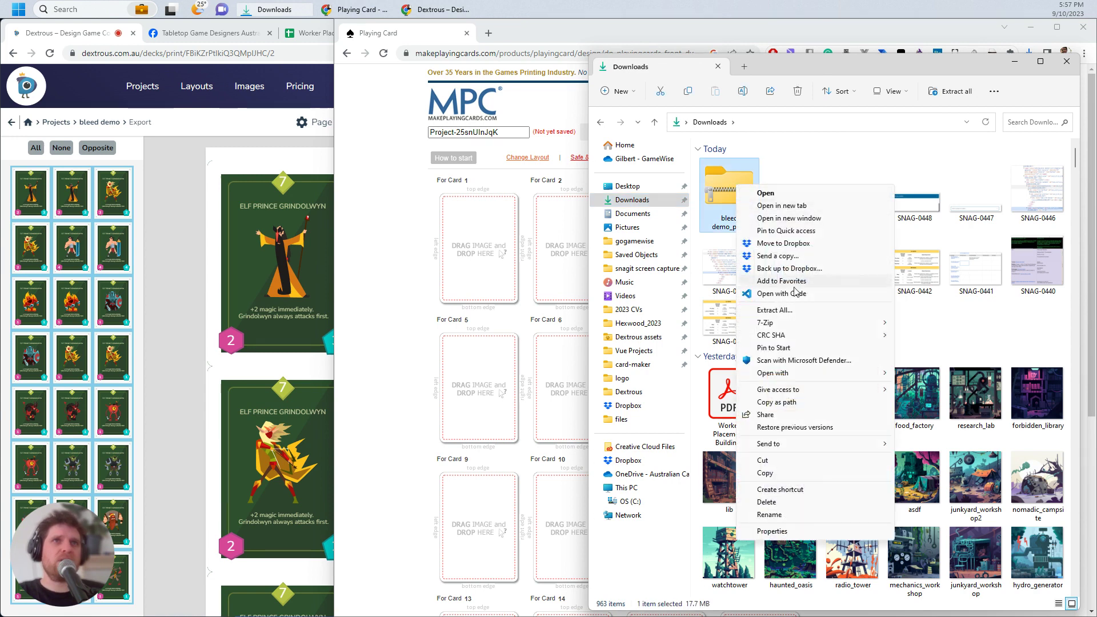
left_click(787, 315)
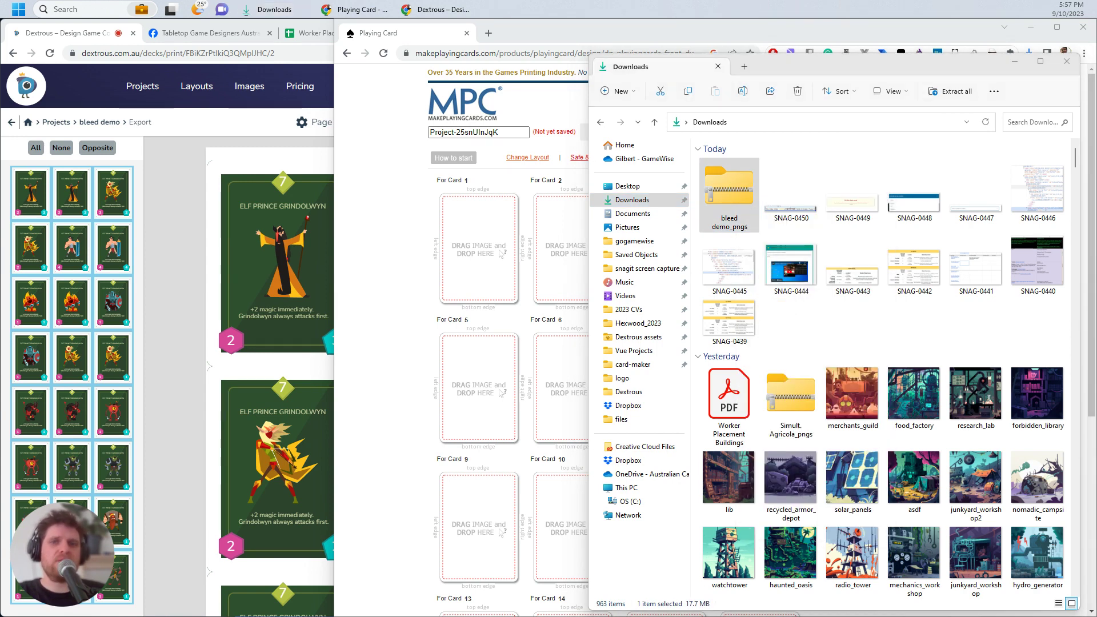
left_click(583, 416)
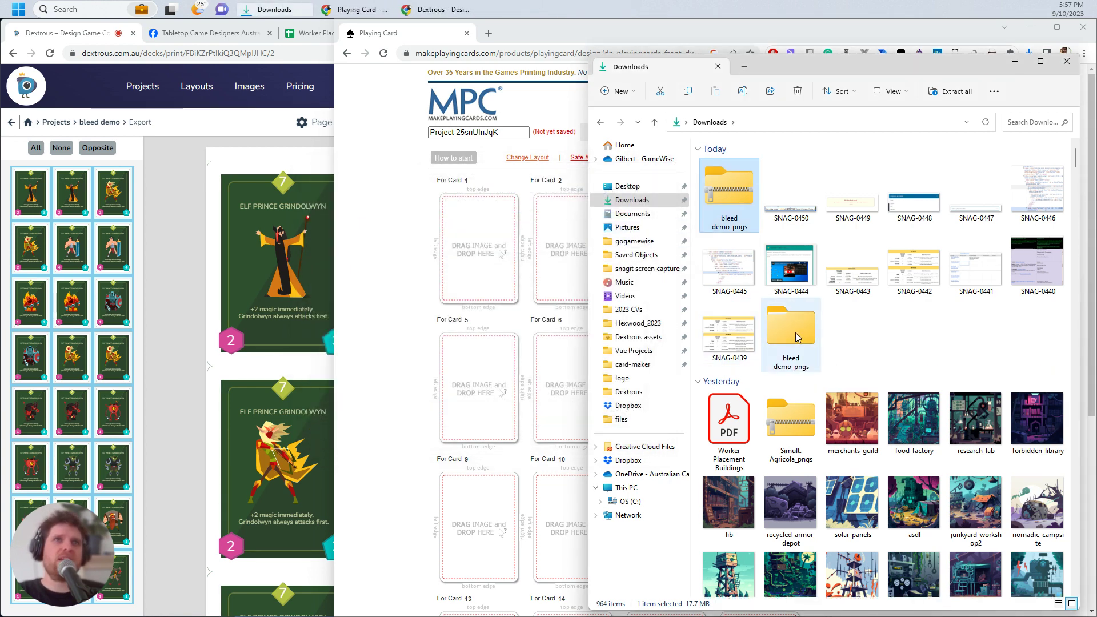
Upload images 0 to 17 from the extracted fronts folder to the card design's image collection
left_click_drag(865, 70, 432, 73)
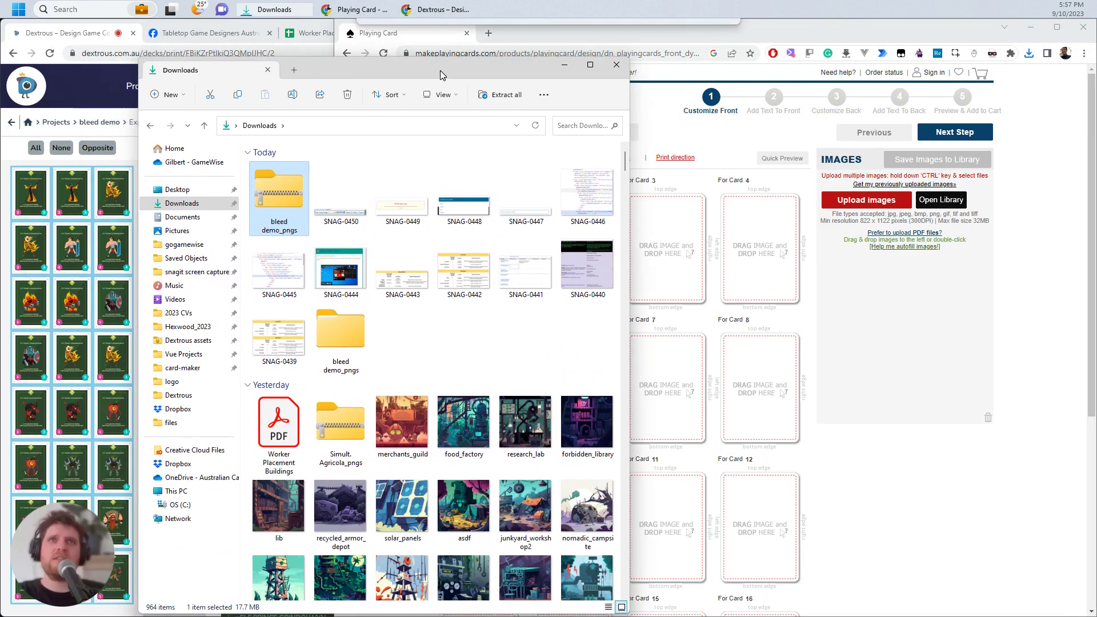
double_click(333, 319)
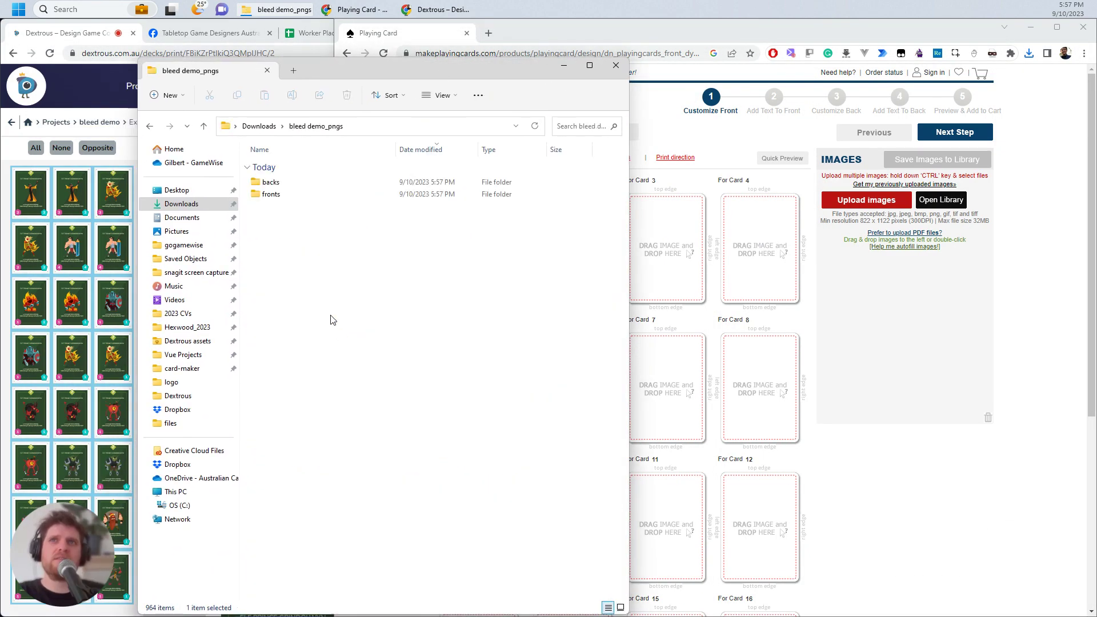
double_click(274, 195)
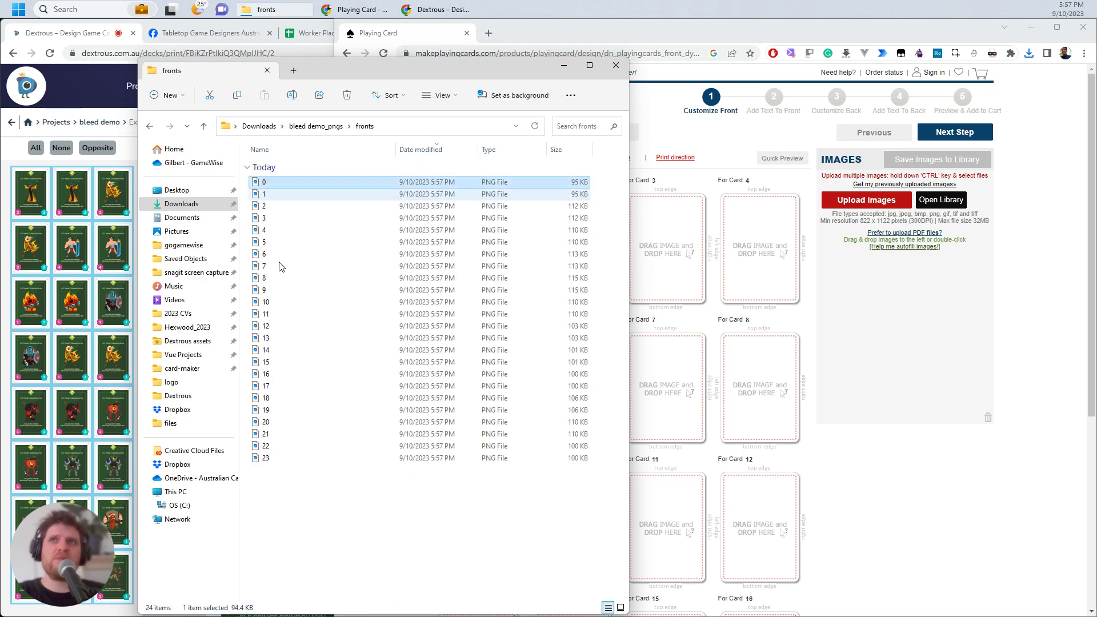
left_click(276, 387, "shift")
left_click_drag(276, 387, 911, 312)
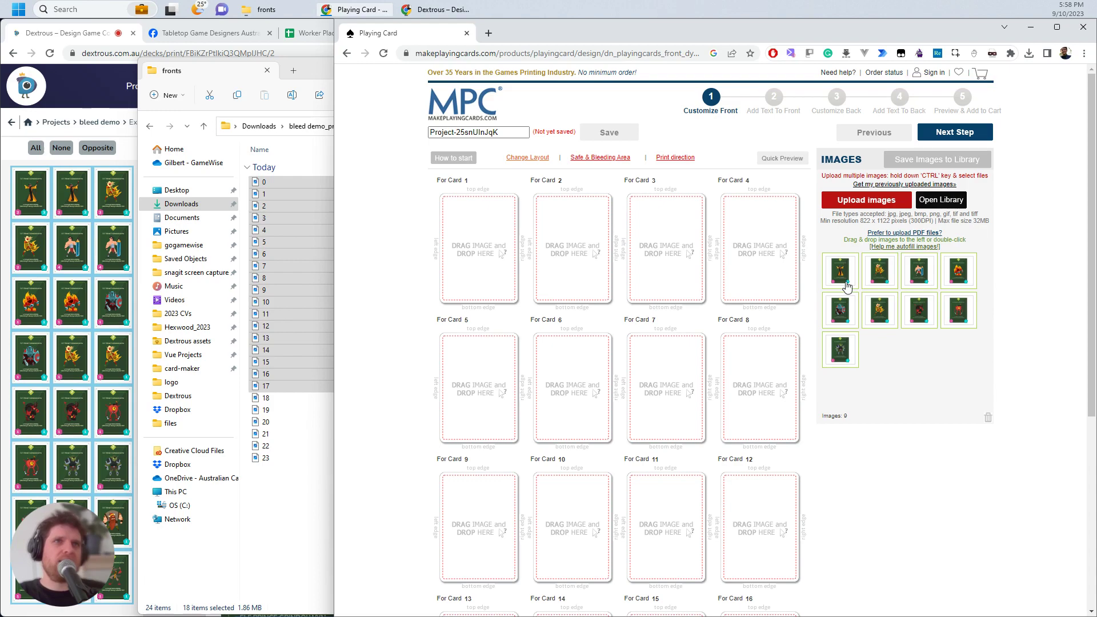
Place the first three front images on cards 1 to 6, two cards each, and the fourth to sixth images on cards 7 to 9
double_click(845, 281)
double_click(846, 279)
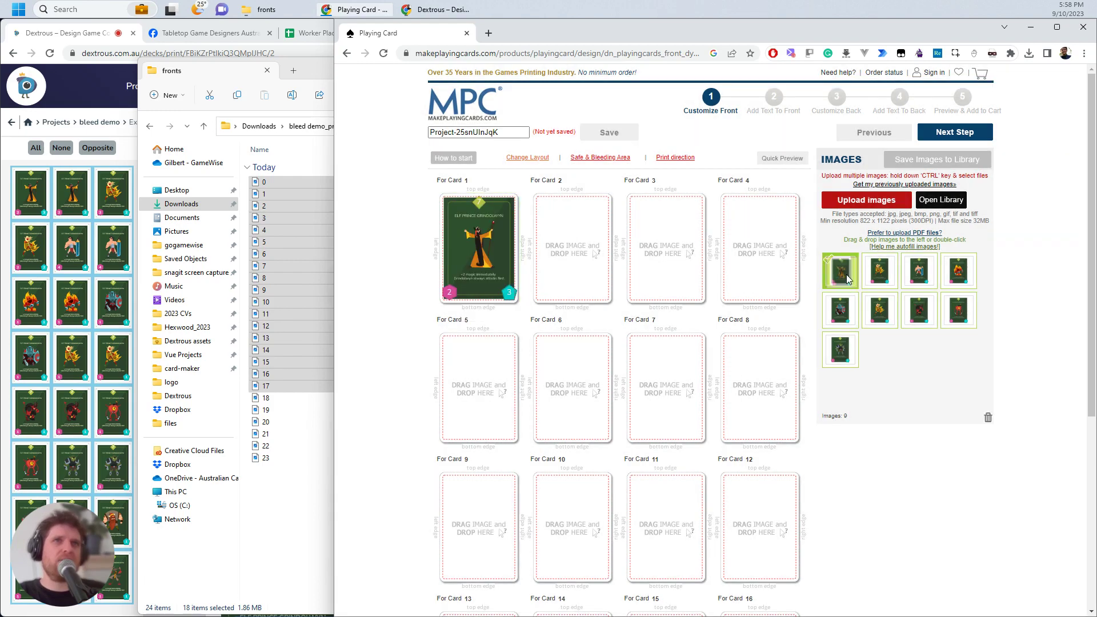
double_click(882, 282)
double_click(880, 273)
double_click(919, 273)
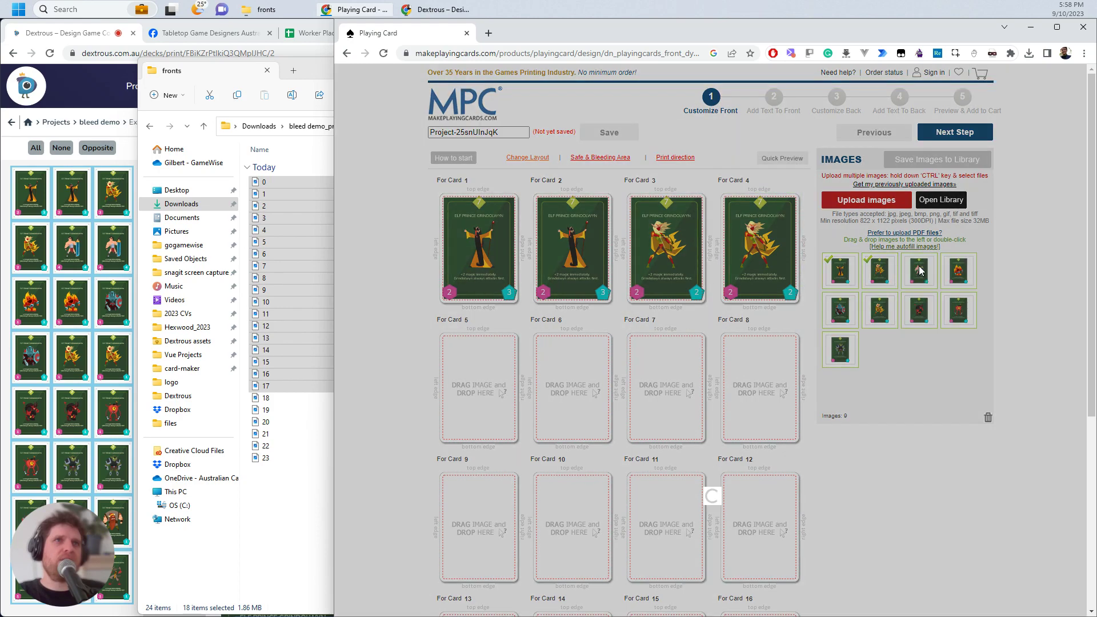
double_click(921, 275)
double_click(952, 279)
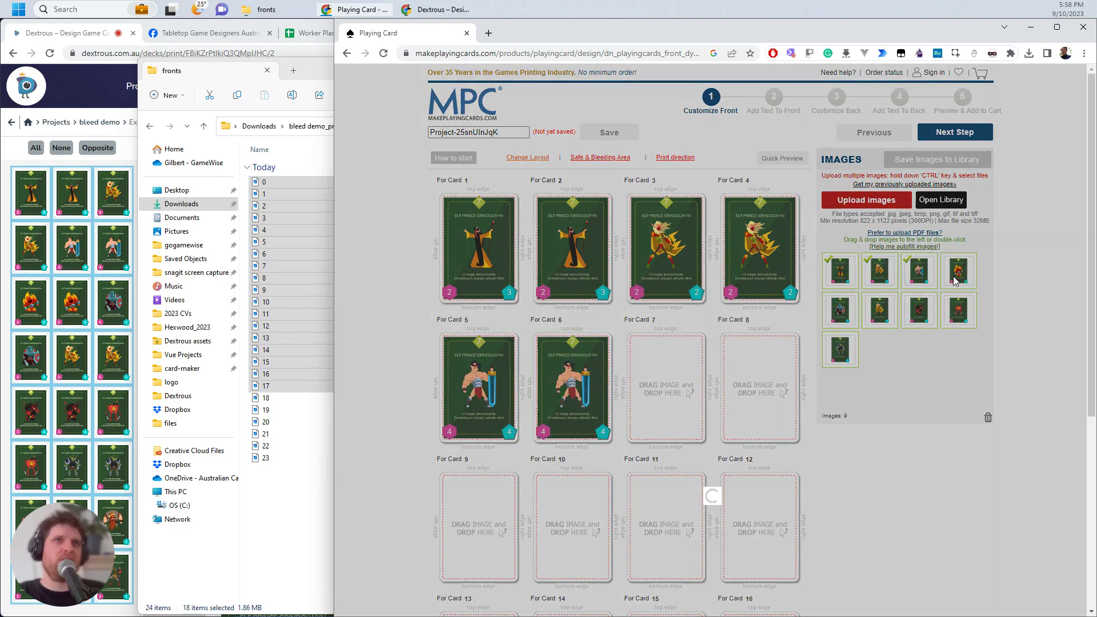
double_click(842, 315)
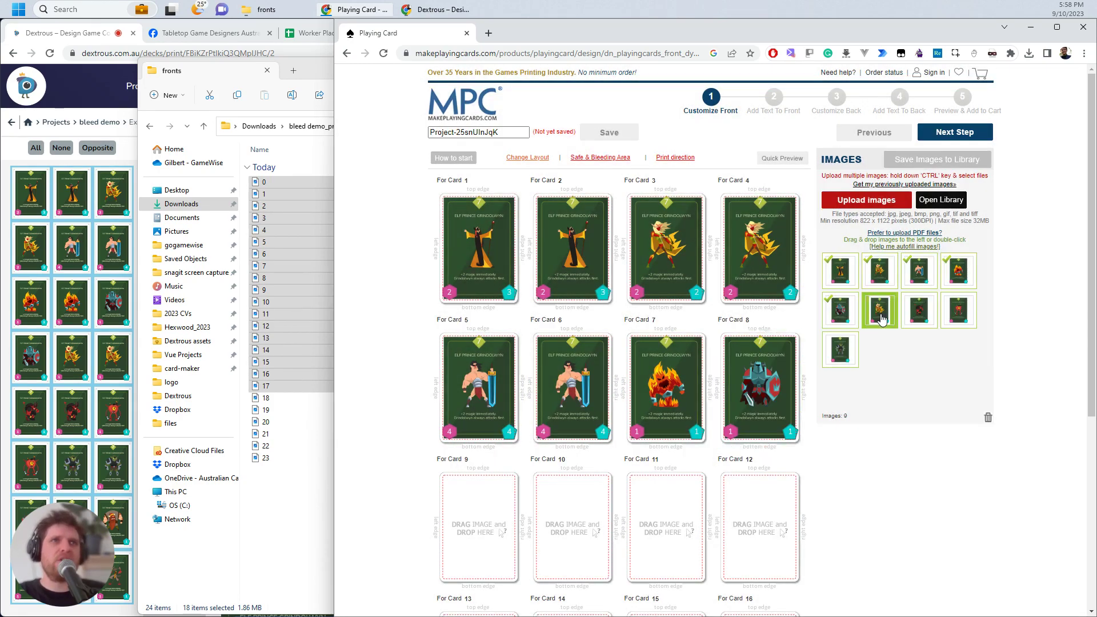
double_click(879, 313)
Place the seventh front image on cards 10 to 12, the eighth on card 13, and the ninth on cards 14 to 18
scroll(656, 480, "down", 1)
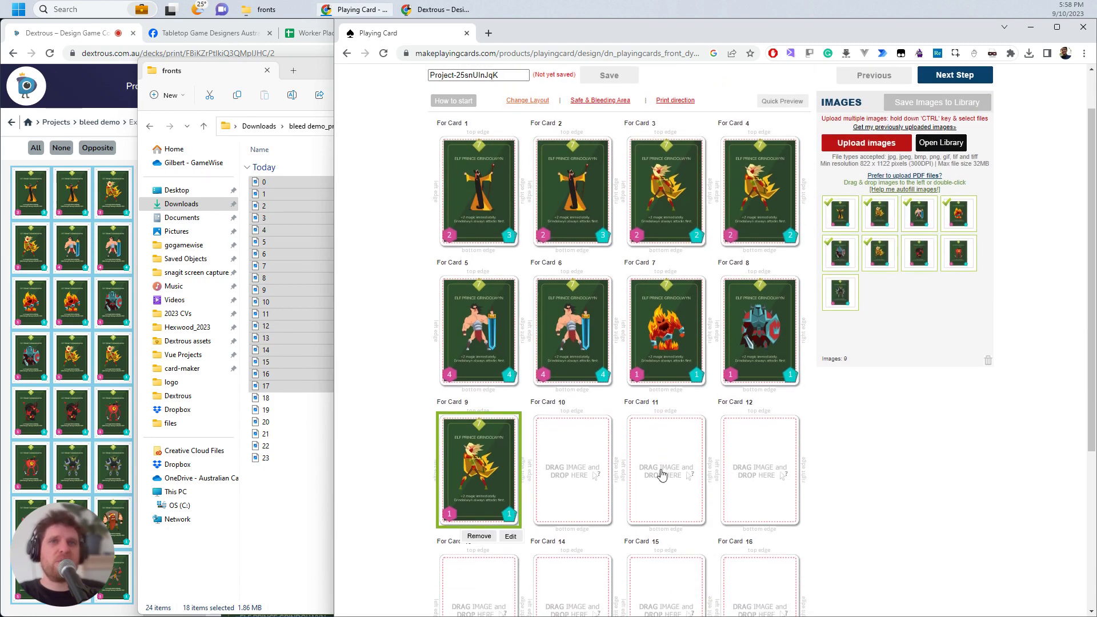
left_click(921, 258)
double_click(920, 257)
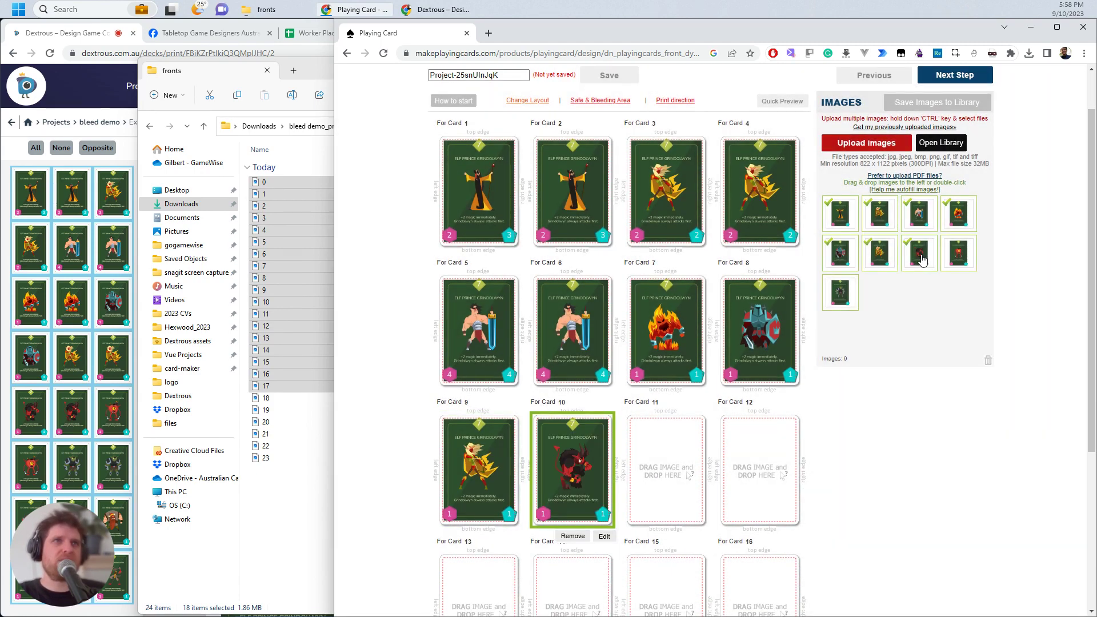
double_click(921, 257)
double_click(920, 256)
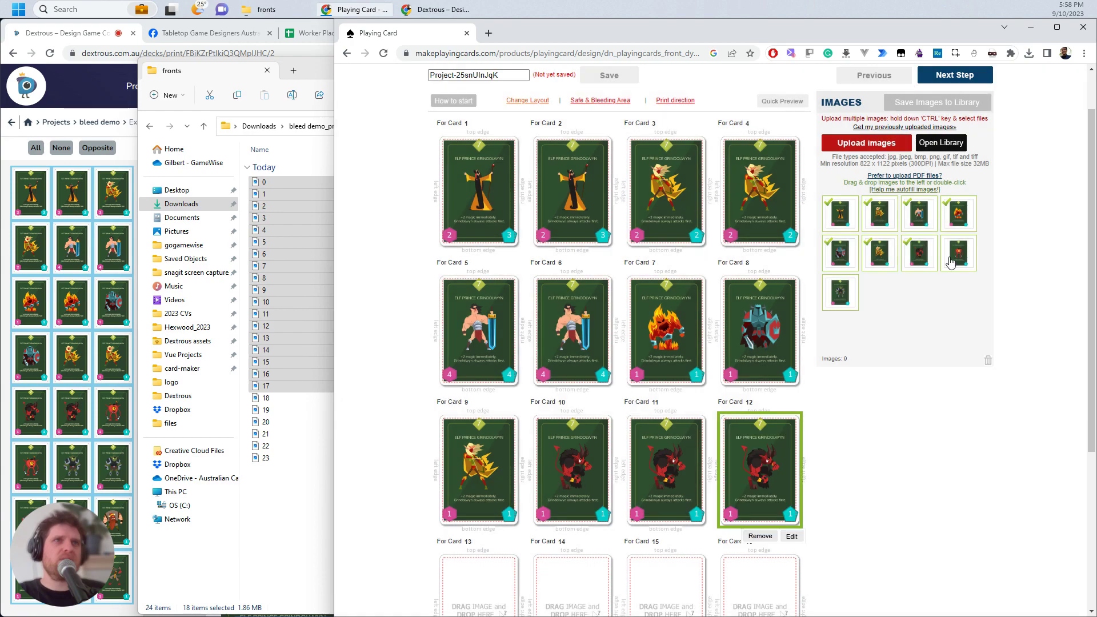
double_click(958, 252)
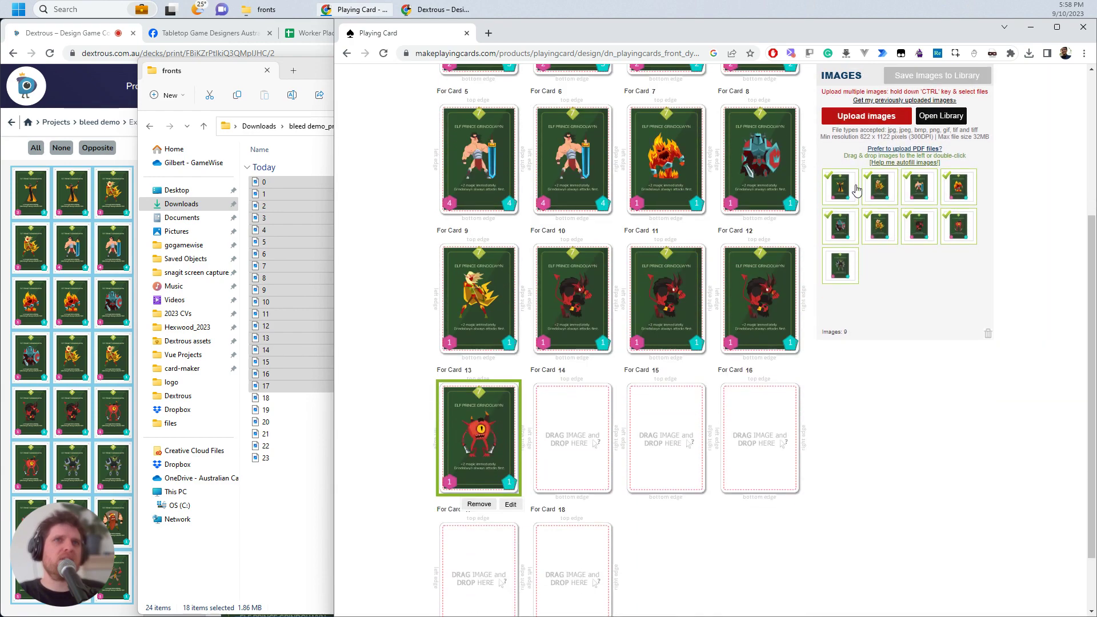
double_click(841, 268)
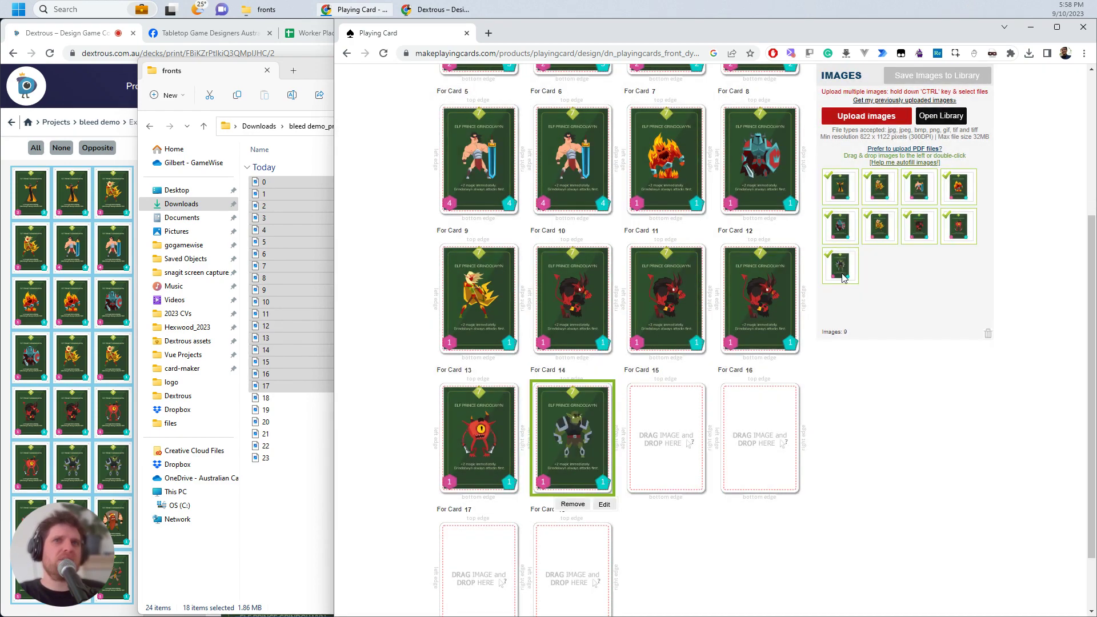
double_click(842, 273)
double_click(841, 273)
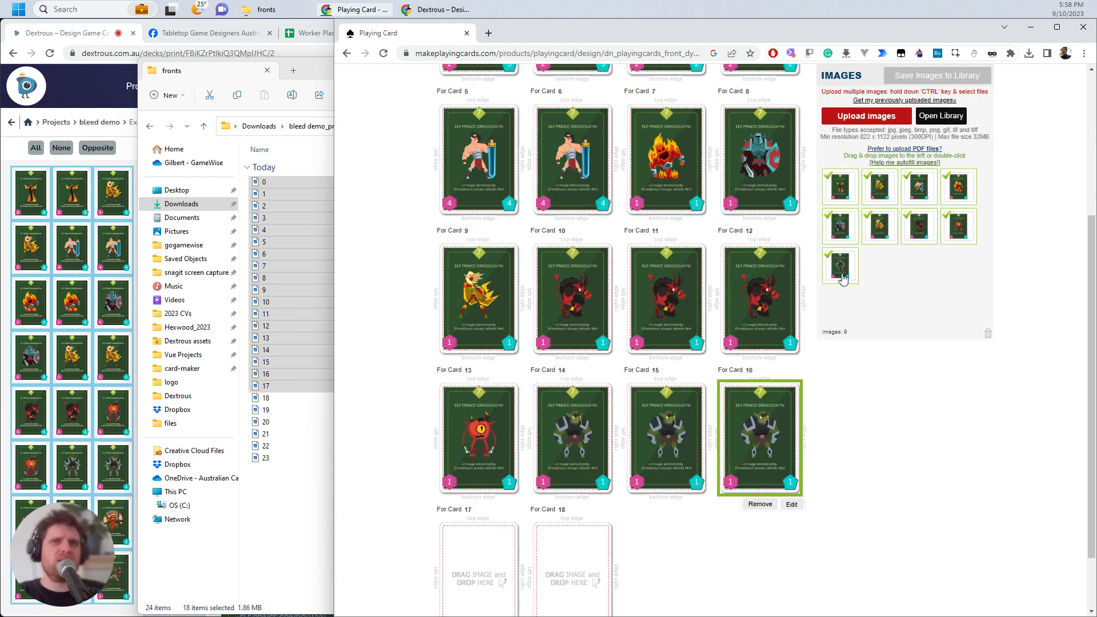
double_click(842, 277)
double_click(843, 276)
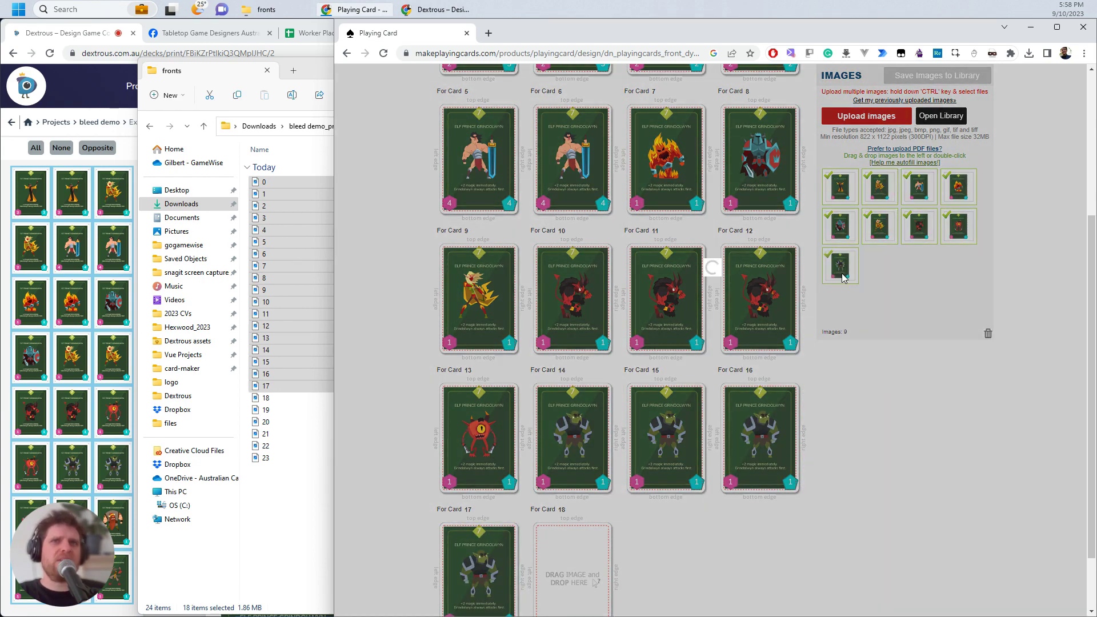
Continue past the front text stage without adding text, and choose different images for the backs of the 18 cards
scroll(679, 352, "up", 4)
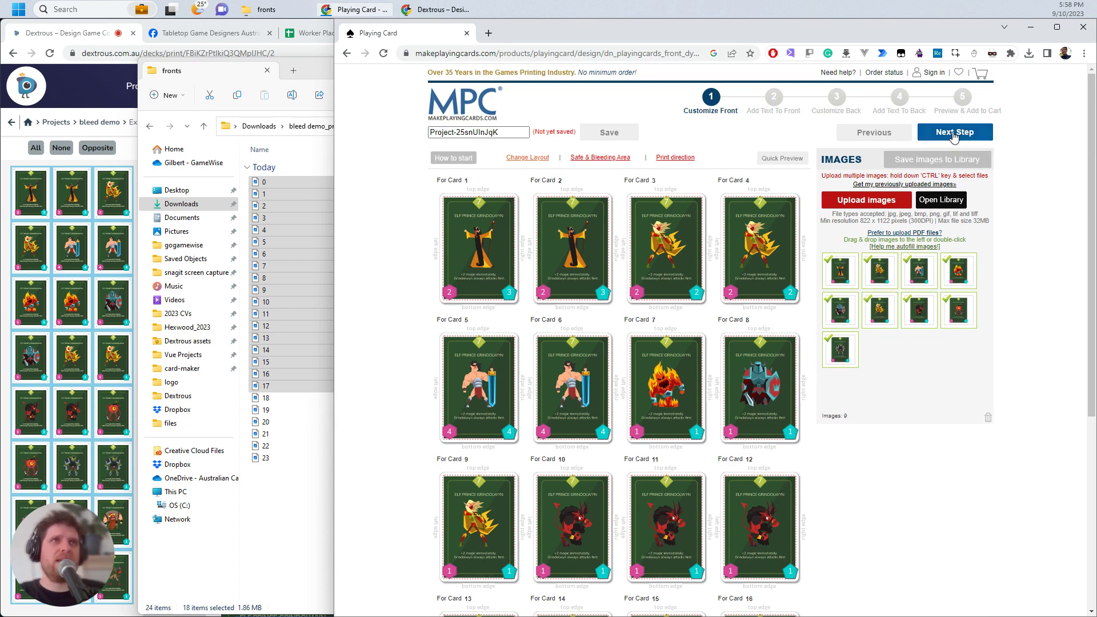
left_click(928, 135)
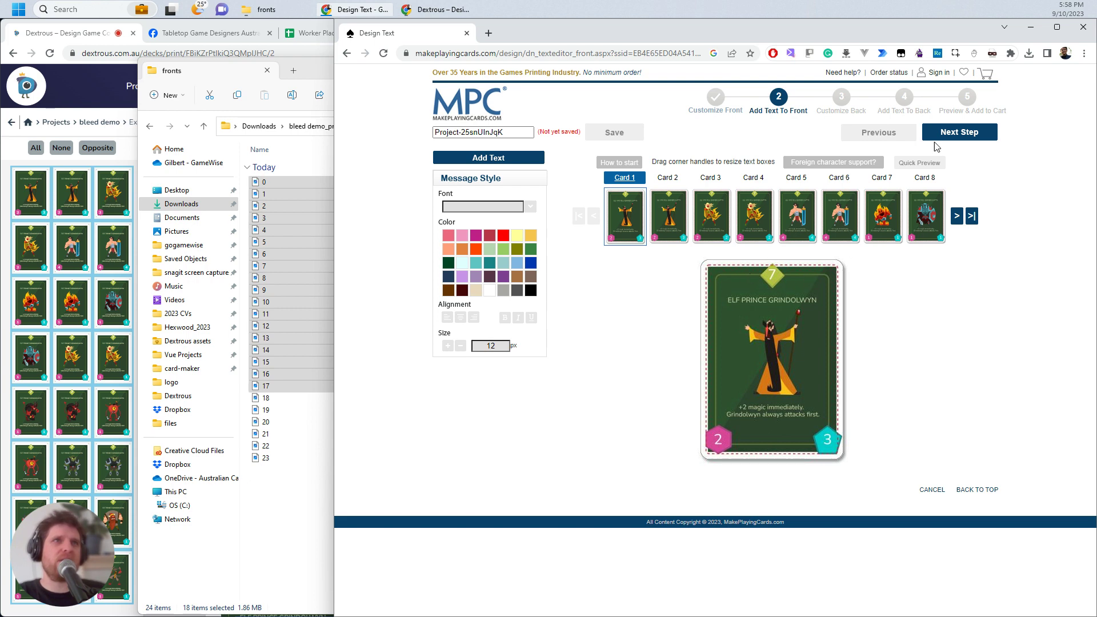
left_click(948, 136)
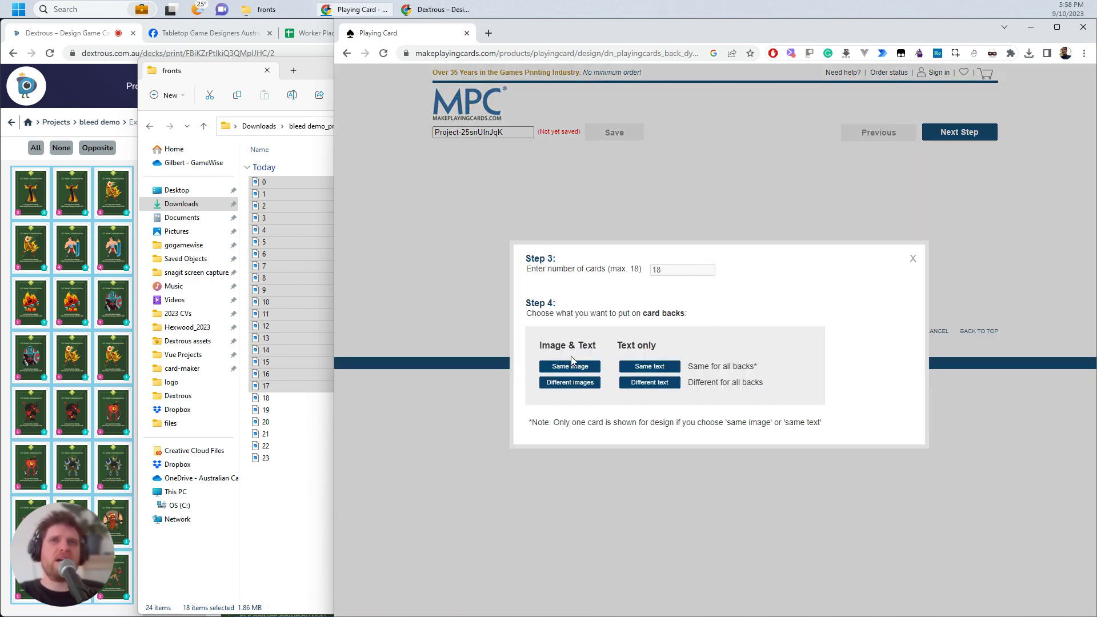
left_click(560, 383)
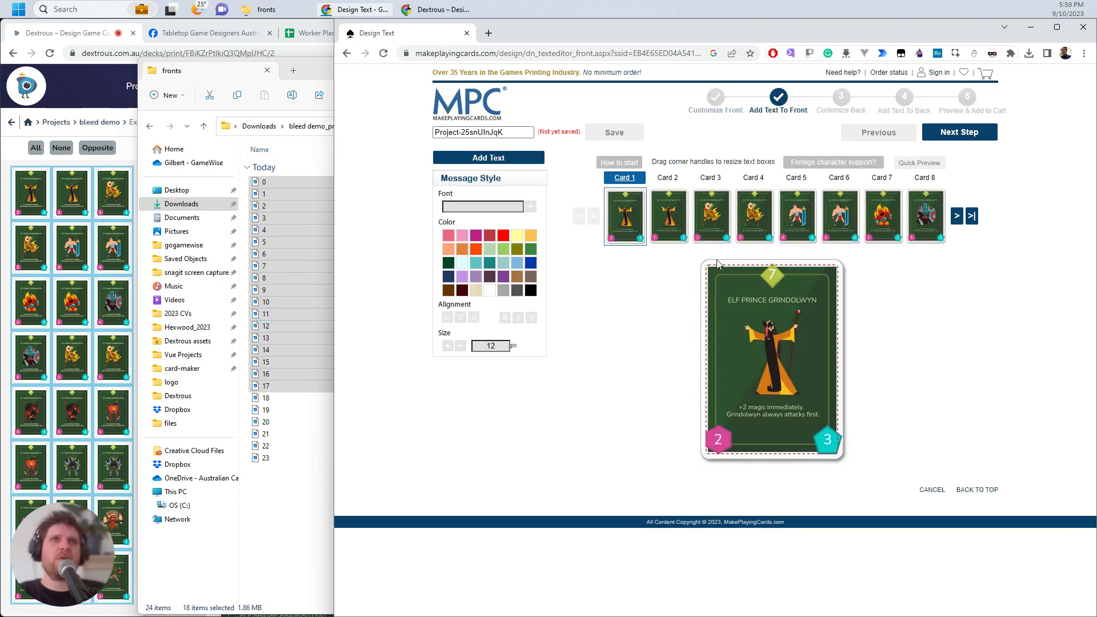
left_click(965, 135)
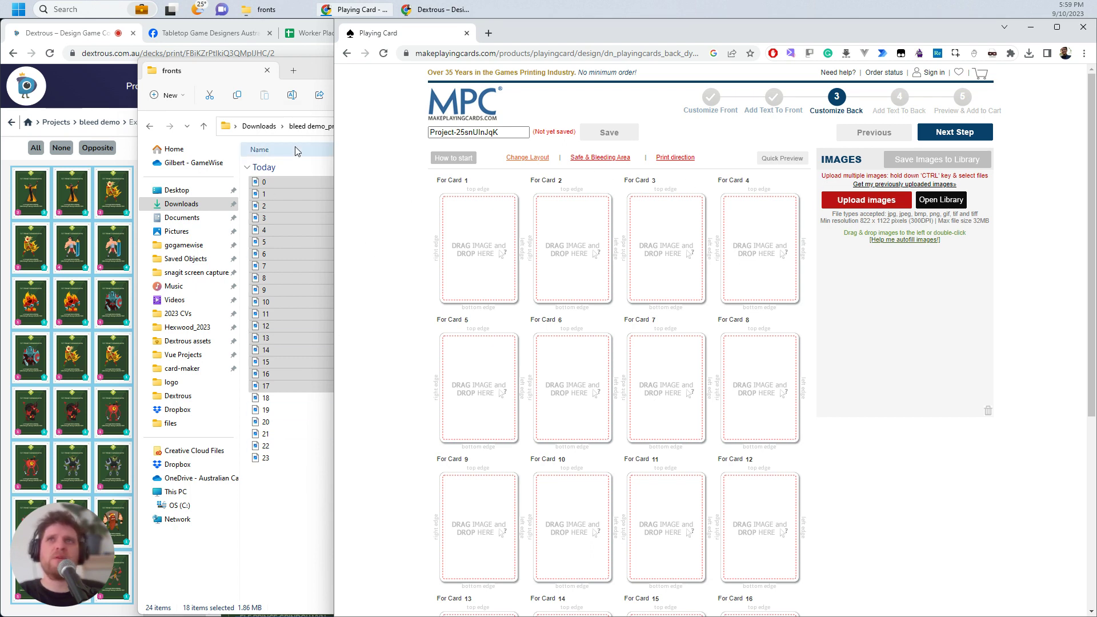
Upload 0_back to 17_back from the extracted backs folder, sorted by name, to the card back image collection
left_click(314, 143)
left_click(329, 126)
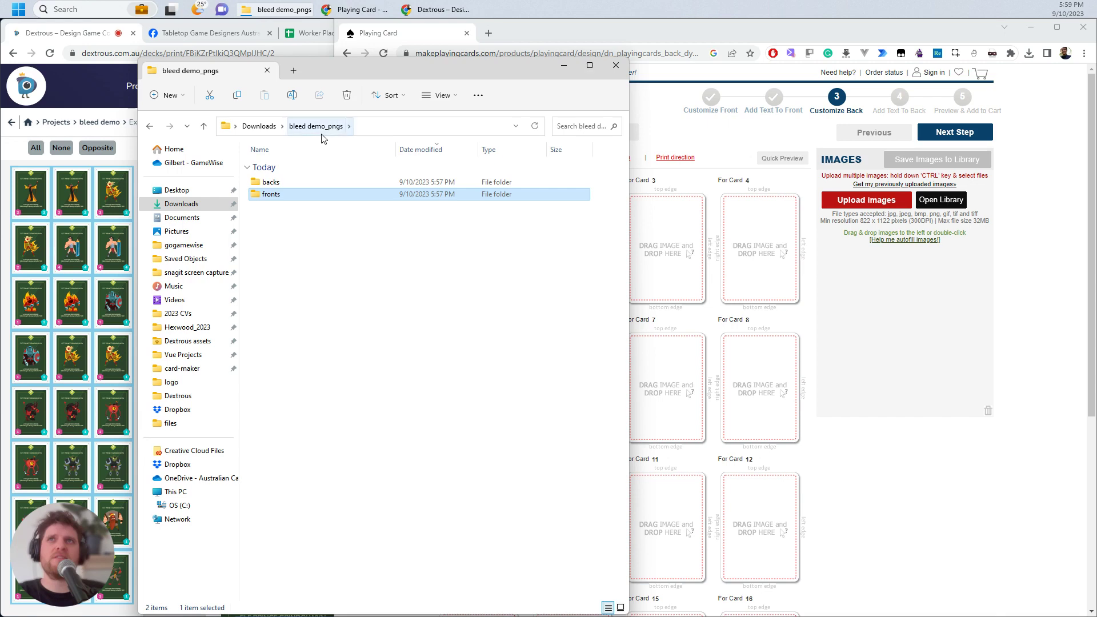
left_click(280, 182)
double_click(280, 182)
left_click(279, 183)
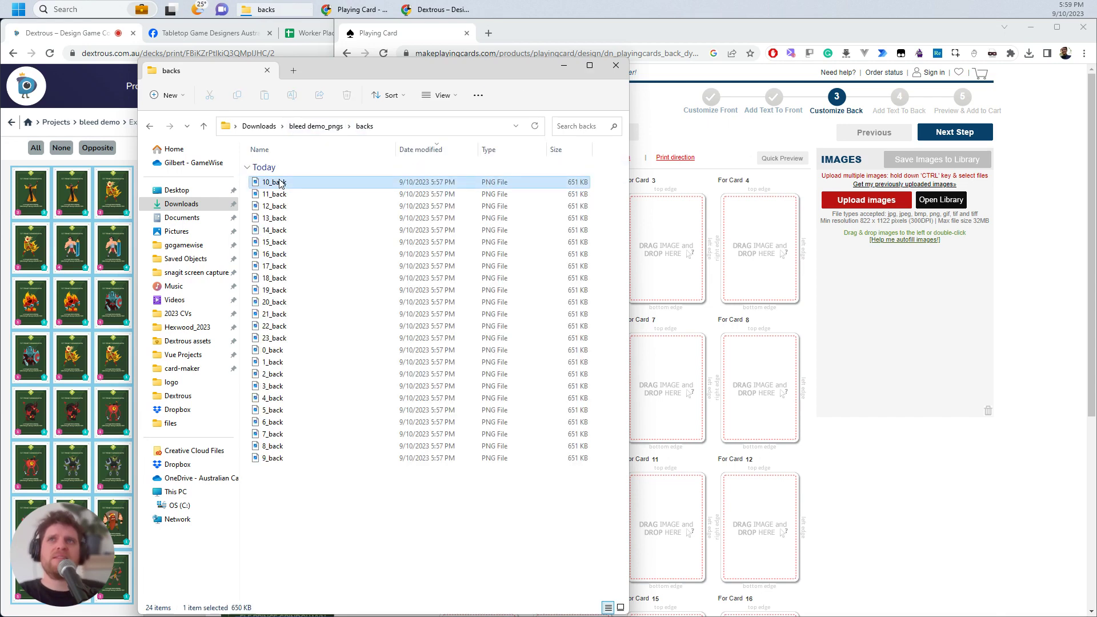
left_click(276, 144)
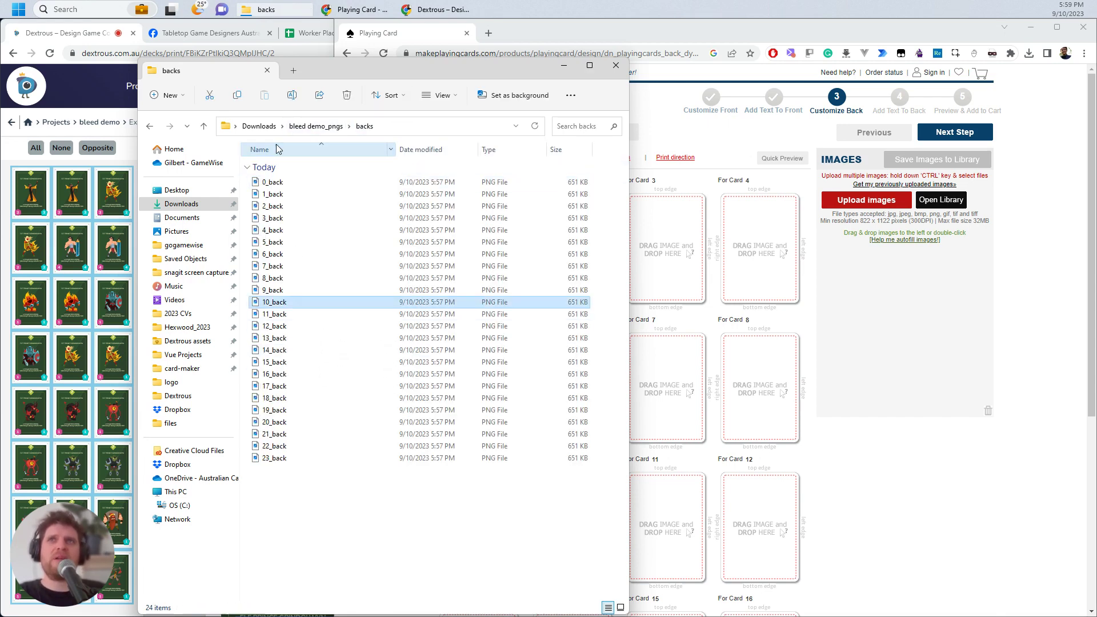
left_click(274, 182)
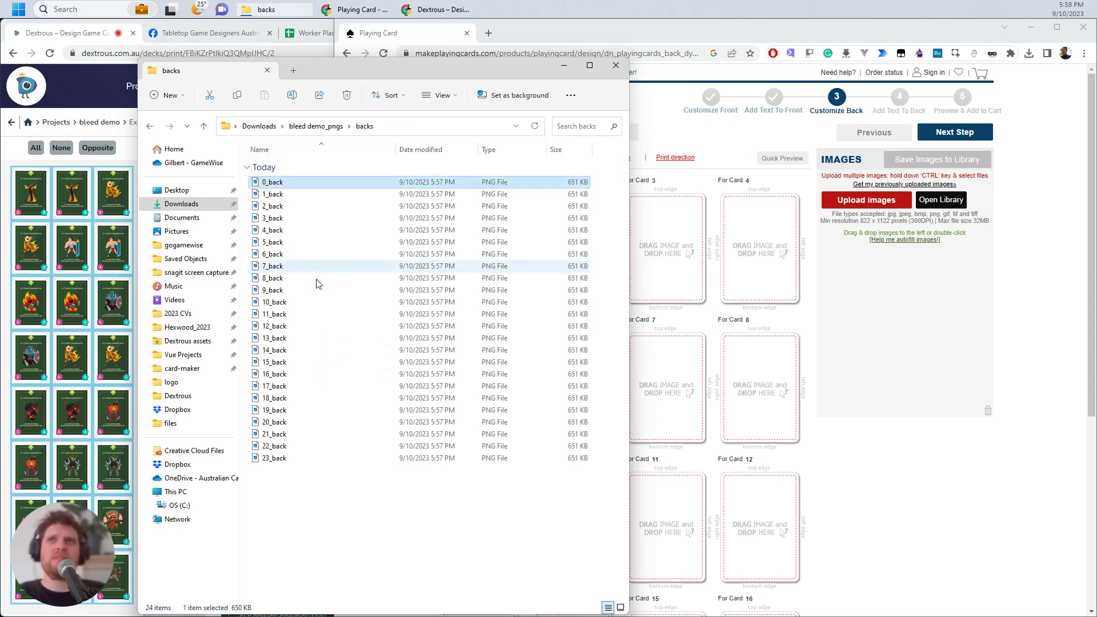
left_click(279, 388, "shift")
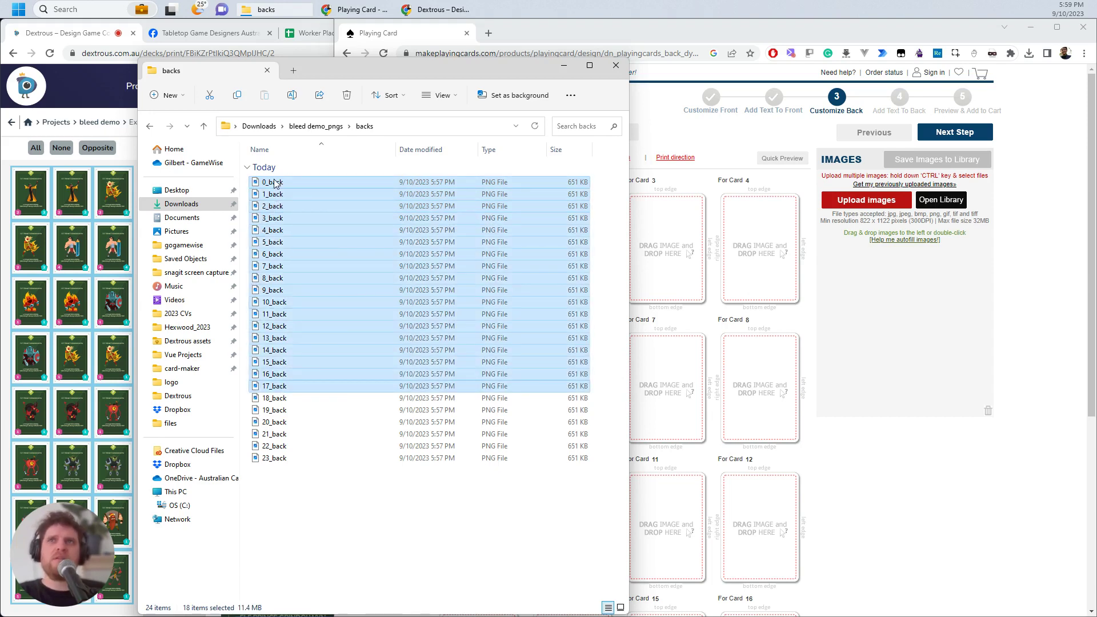
left_click_drag(272, 182, 894, 294)
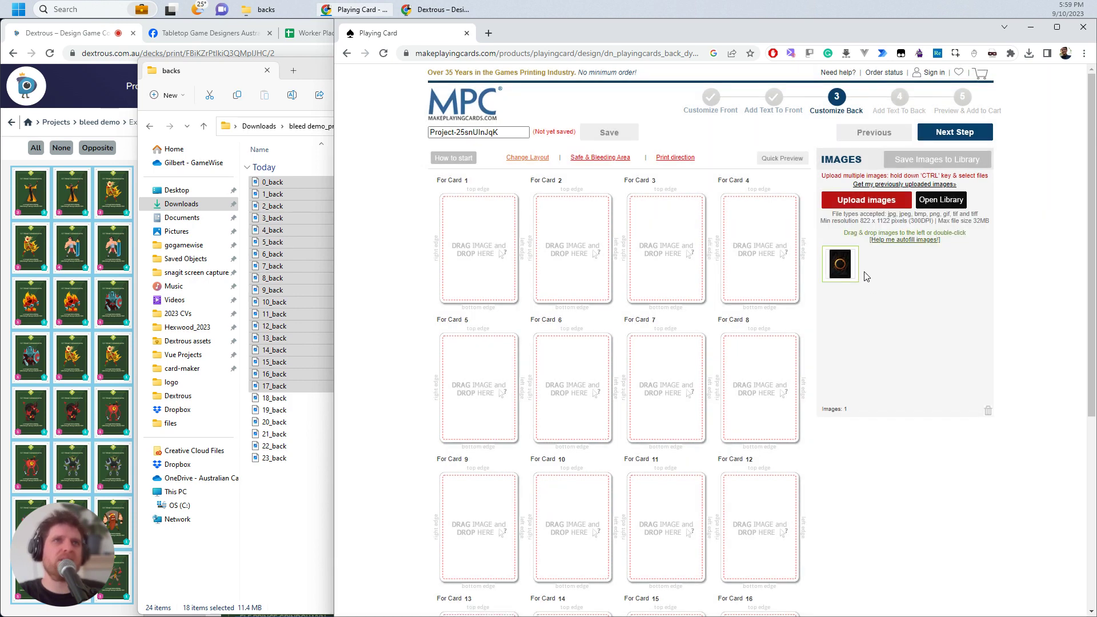
Place the uploaded back image on the backs of cards 1 to 12
left_click(849, 272)
left_click(909, 240)
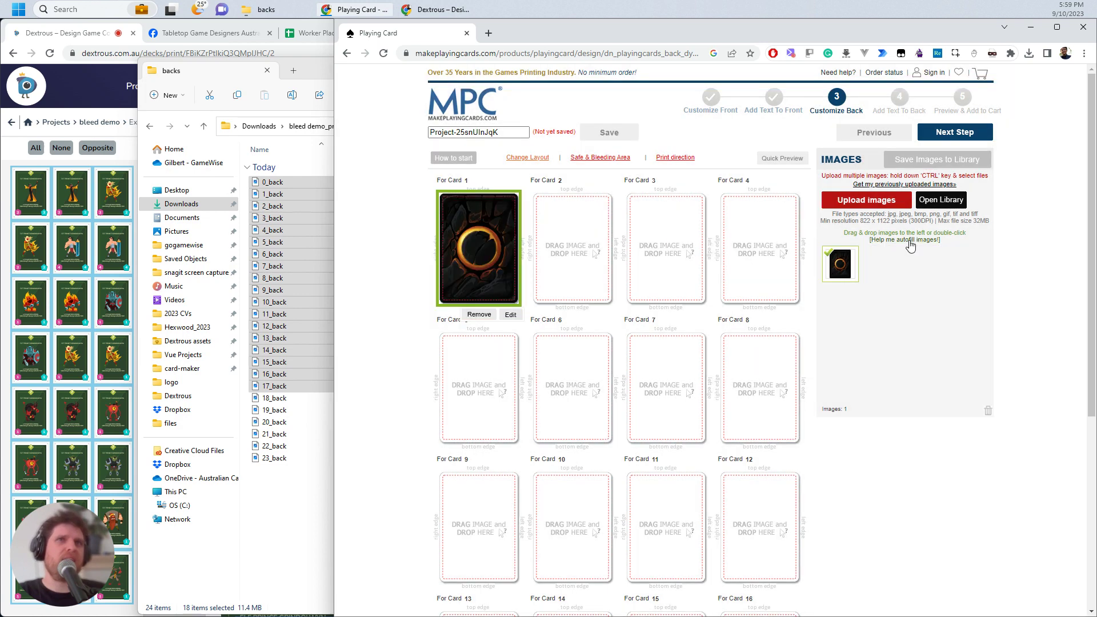
left_click(815, 118)
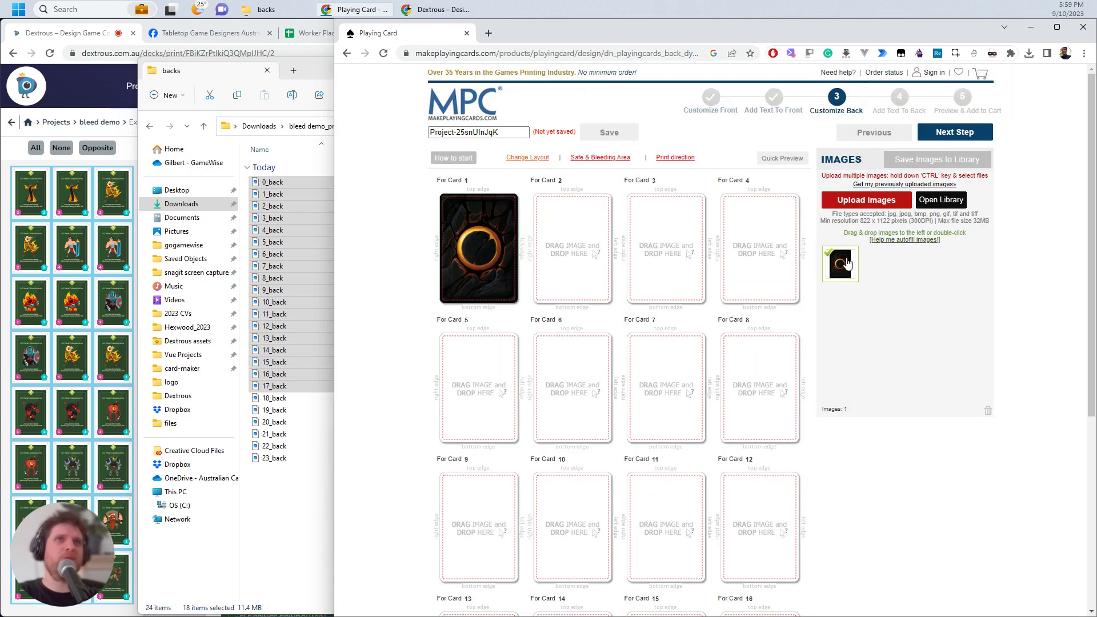
double_click(843, 271)
double_click(845, 272)
double_click(844, 273)
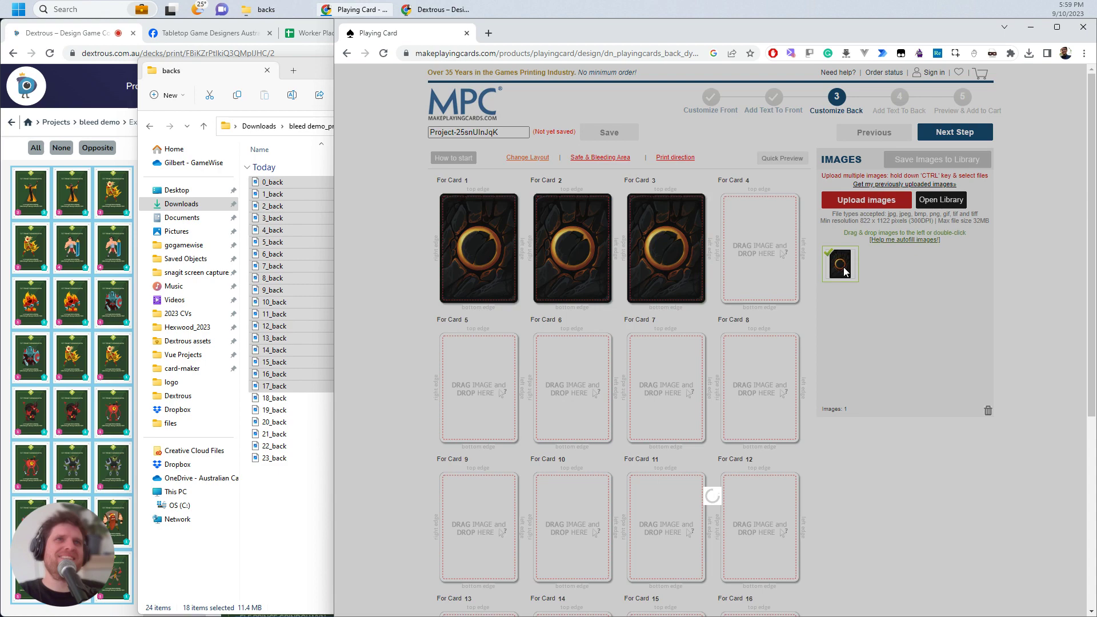
double_click(845, 272)
double_click(844, 273)
double_click(844, 272)
double_click(845, 273)
double_click(844, 272)
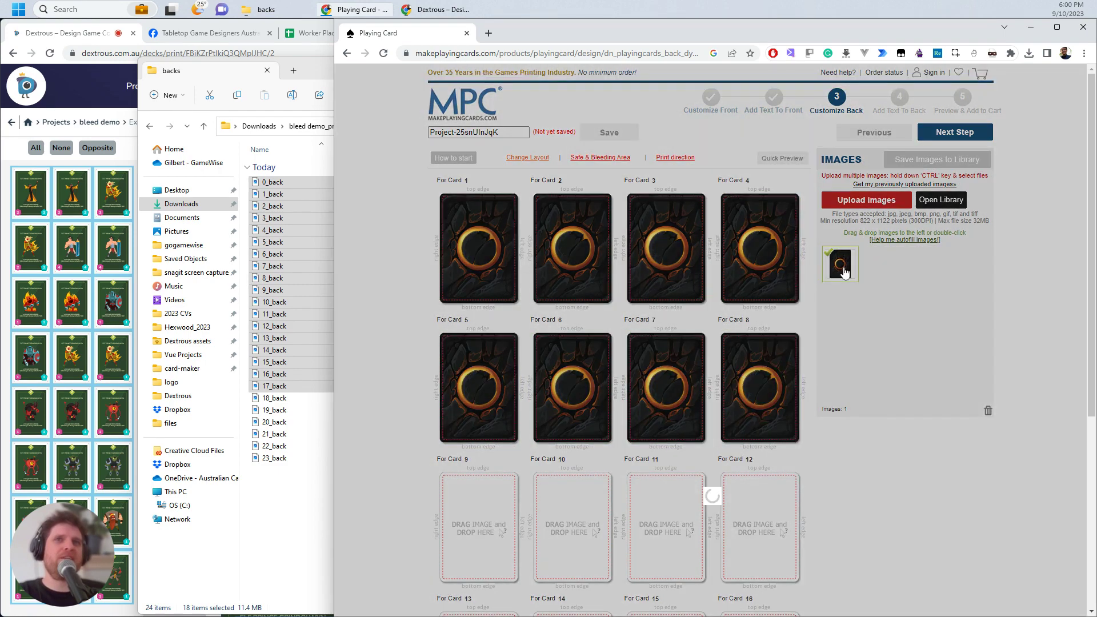
double_click(845, 272)
double_click(844, 272)
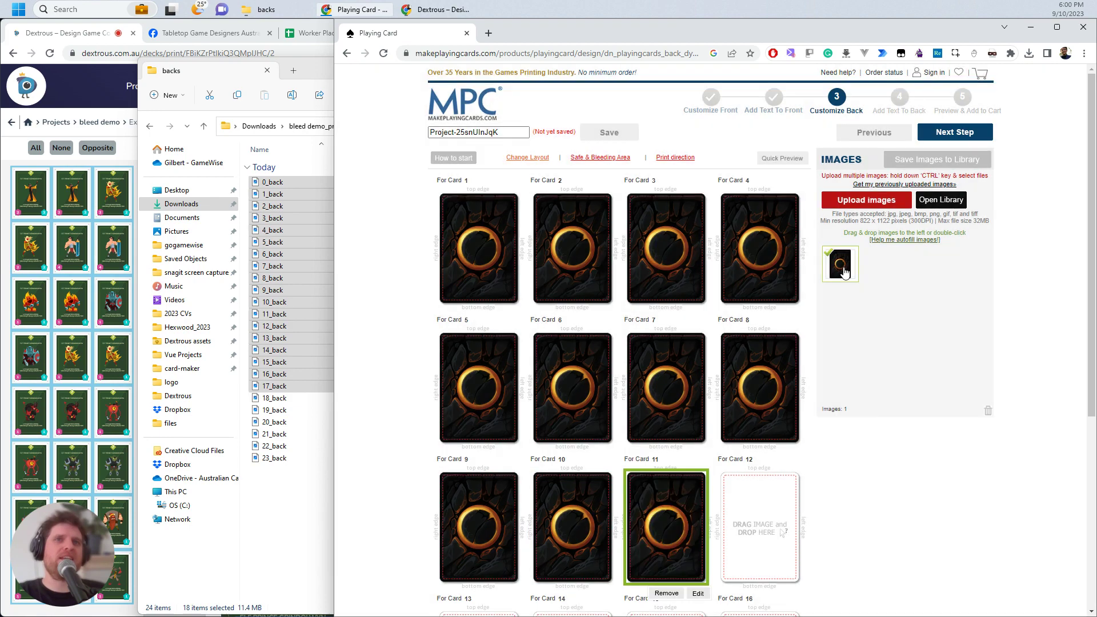
double_click(844, 272)
Fill the remaining card backs, 13 to 18, with the same back image
scroll(888, 170, "down", 5)
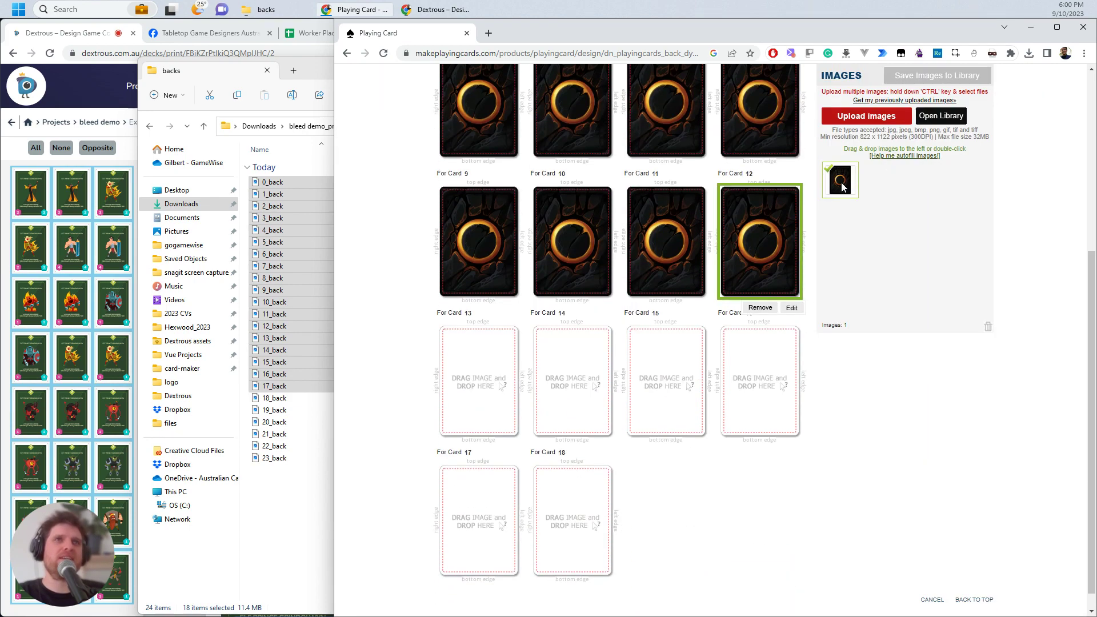
double_click(842, 187)
double_click(842, 186)
double_click(842, 186)
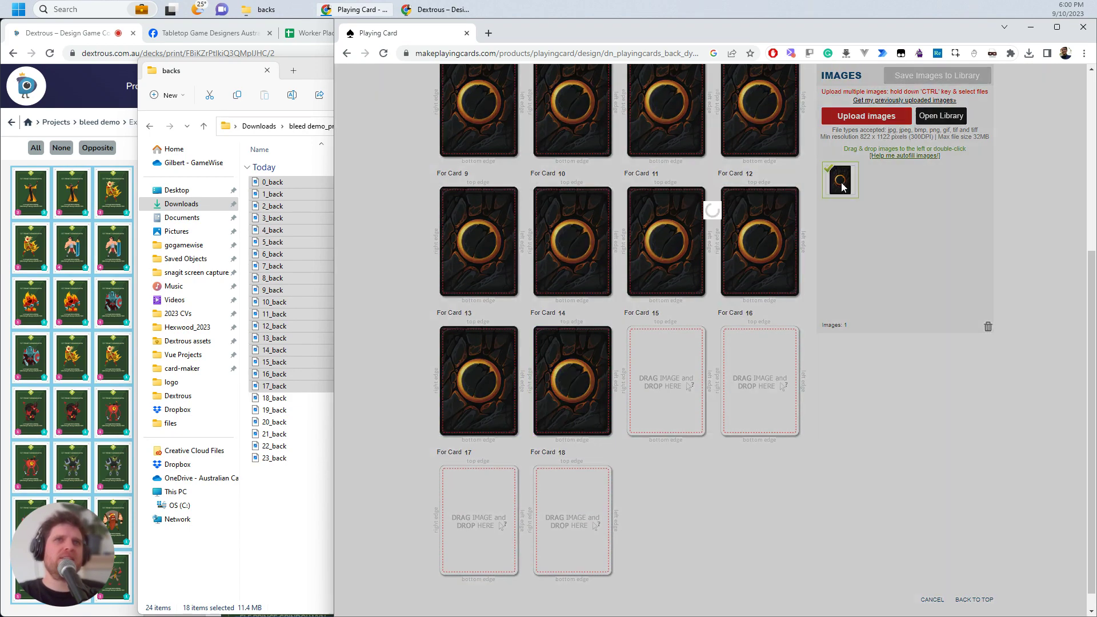
double_click(842, 187)
double_click(842, 186)
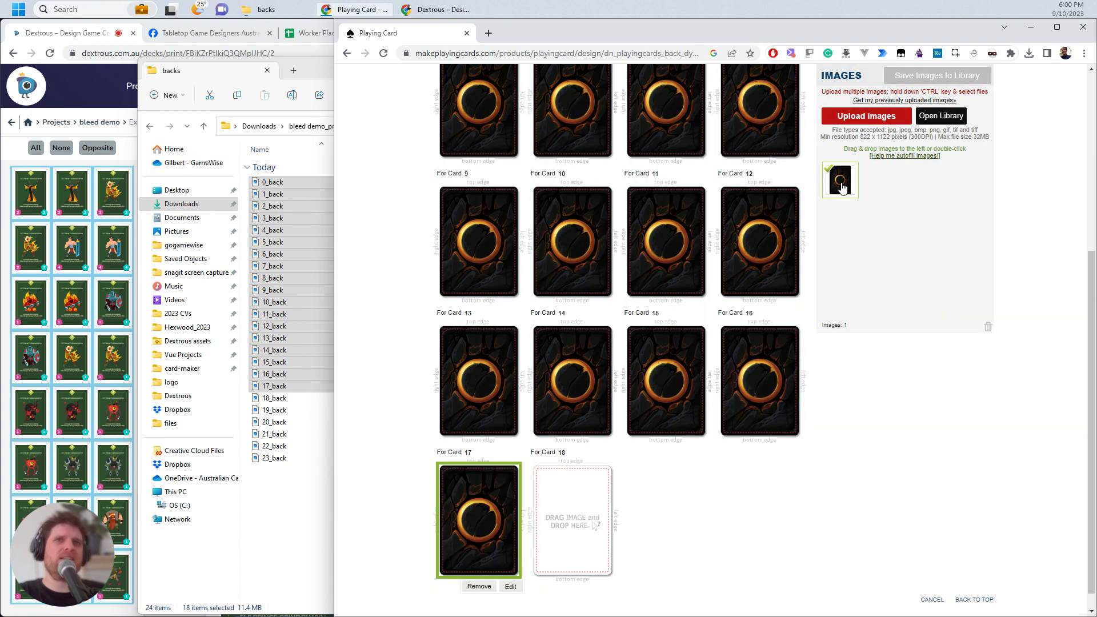
double_click(842, 187)
Continue past the back text stage without adding text, review the previewed fronts and backs, and add the design to the cart
scroll(744, 338, "up", 7)
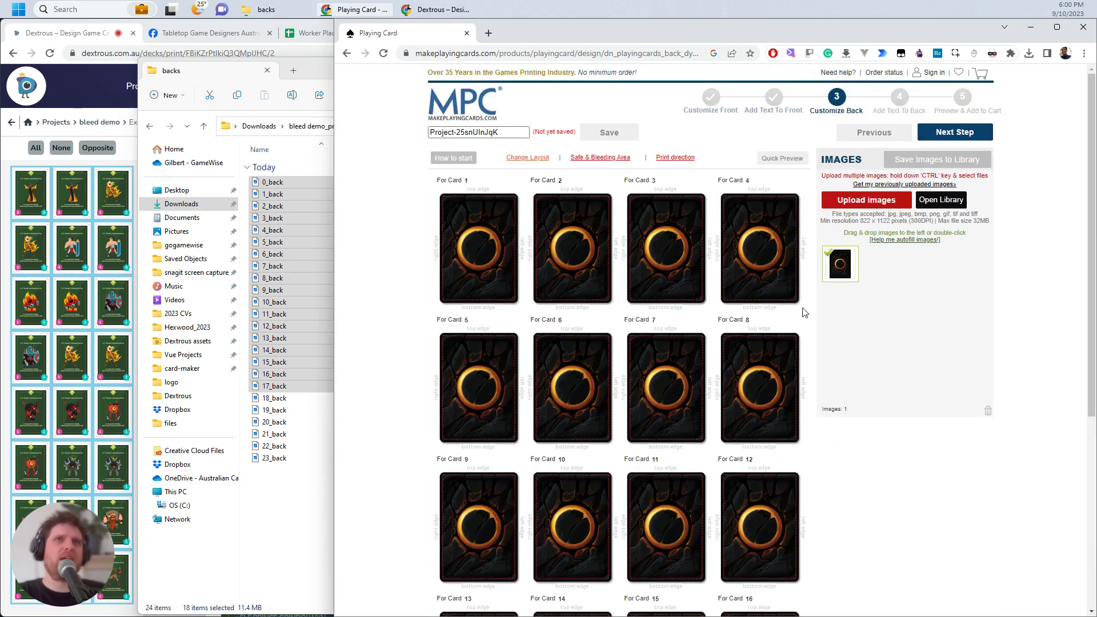
left_click(945, 133)
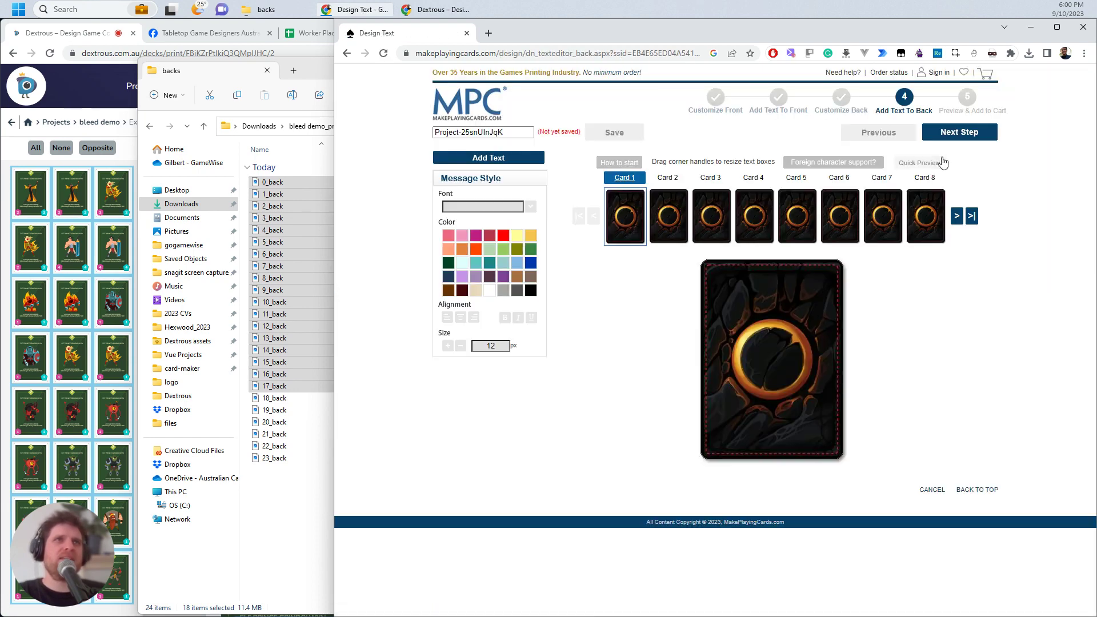
left_click(956, 137)
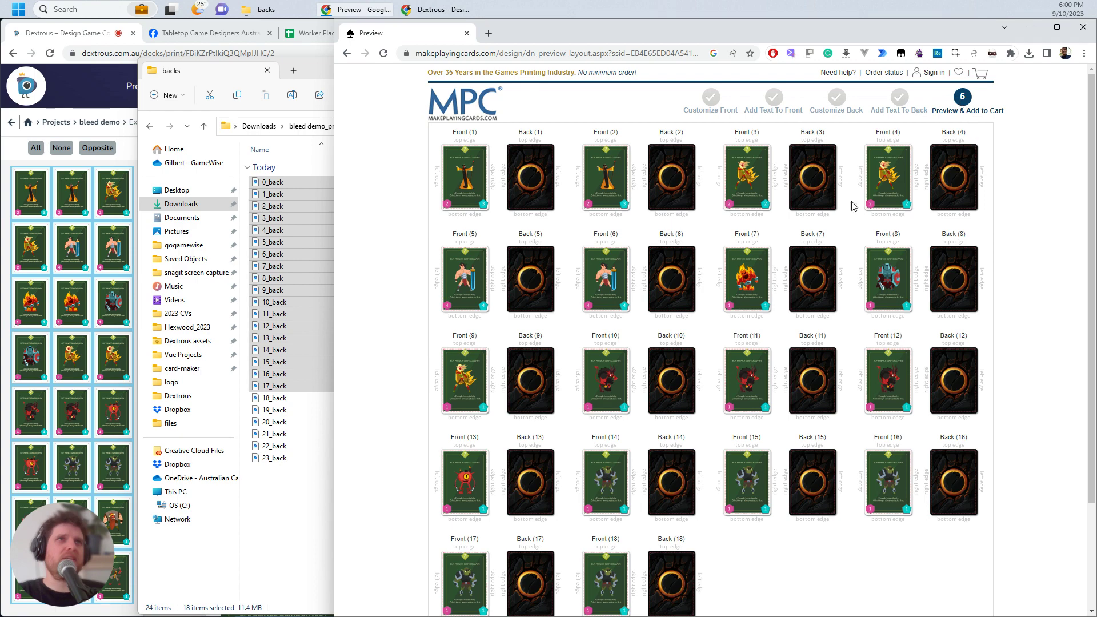
scroll(851, 206, "down", 3)
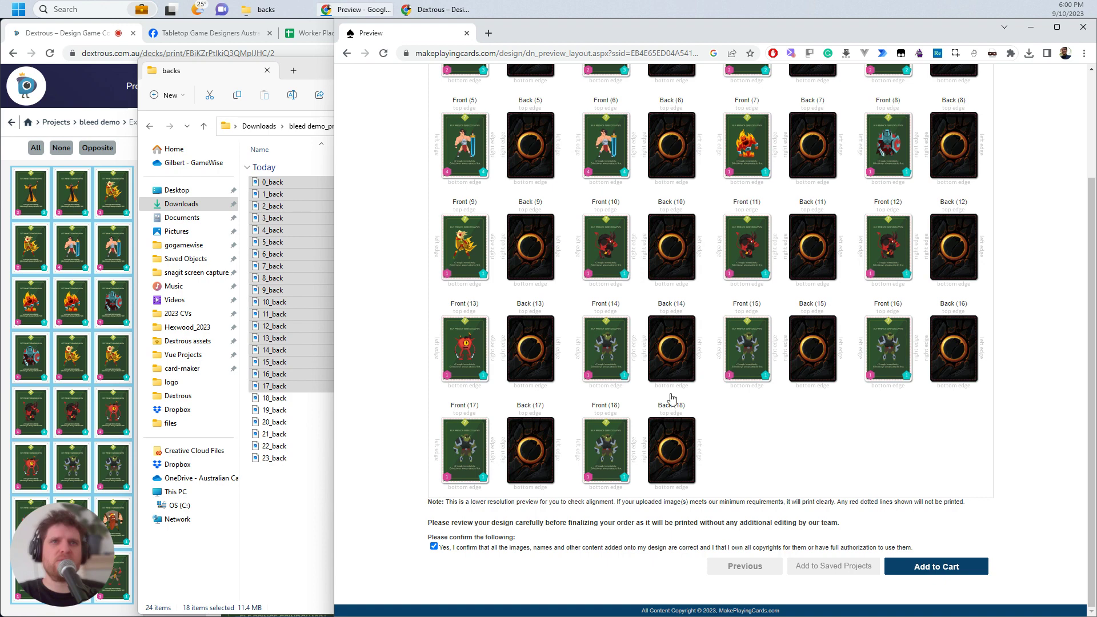
left_click(936, 567)
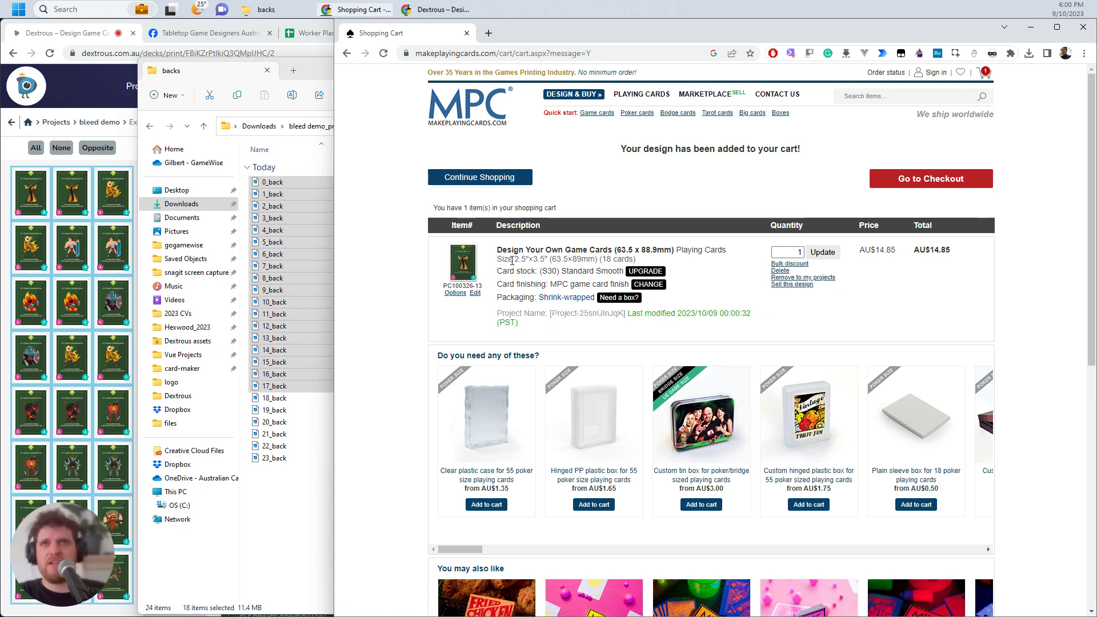
left_click_drag(514, 261, 536, 260)
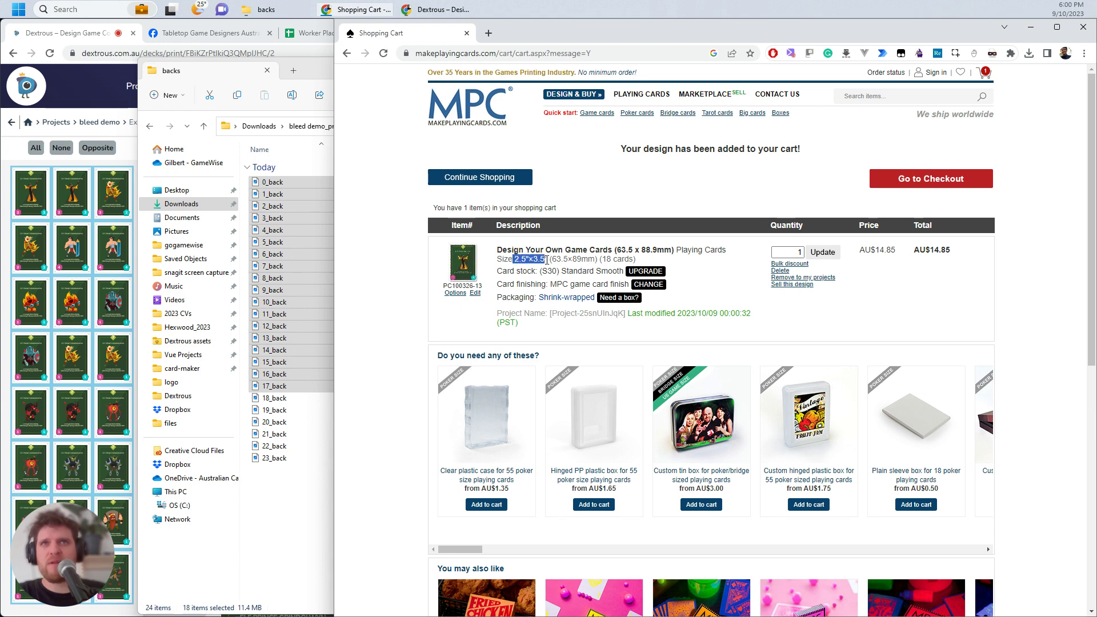